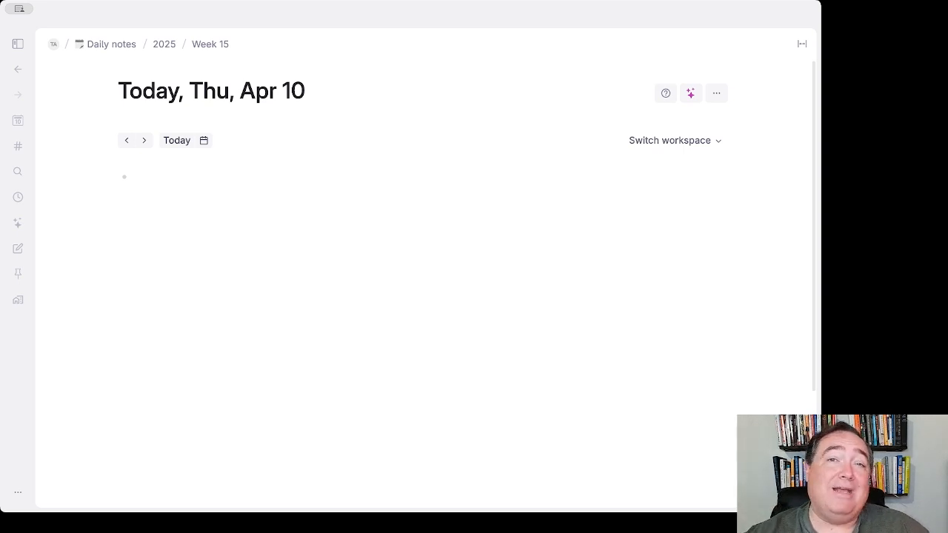
Step: Create a new supertag "performance note" and apply it to an untitled node in today's daily note
click(216, 175)
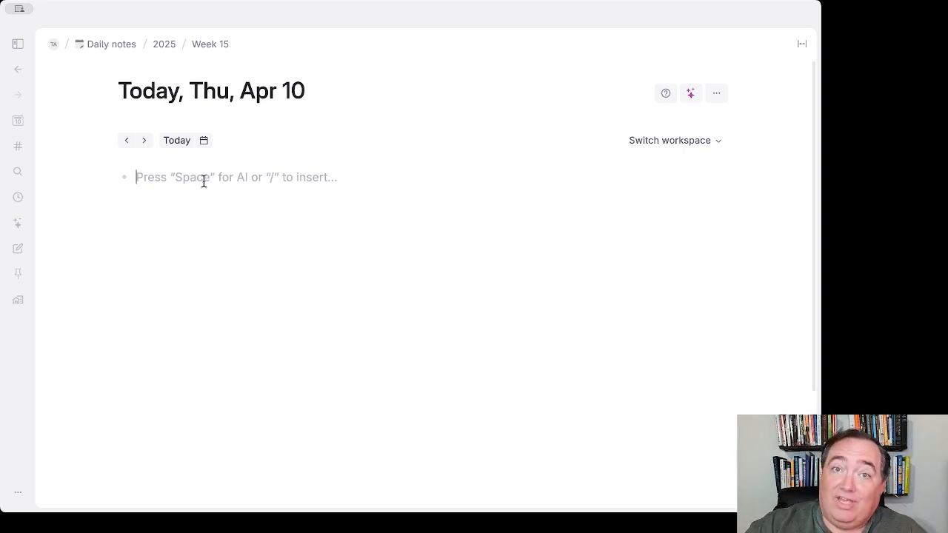
text(#per)
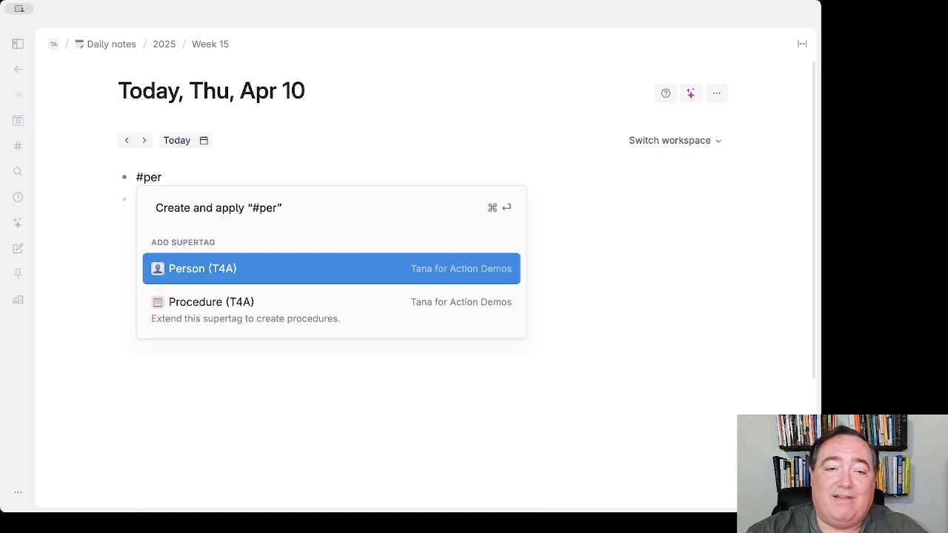
text(formance note)
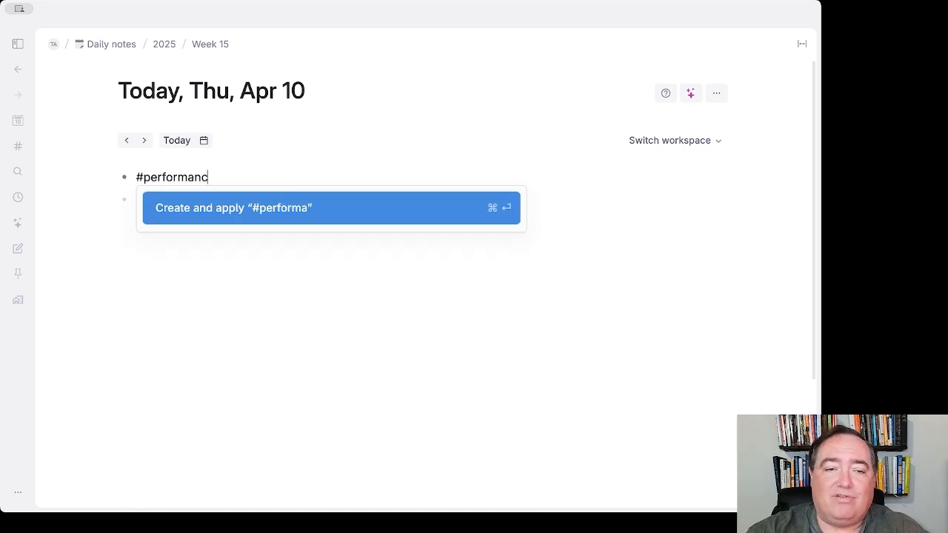
key(Return)
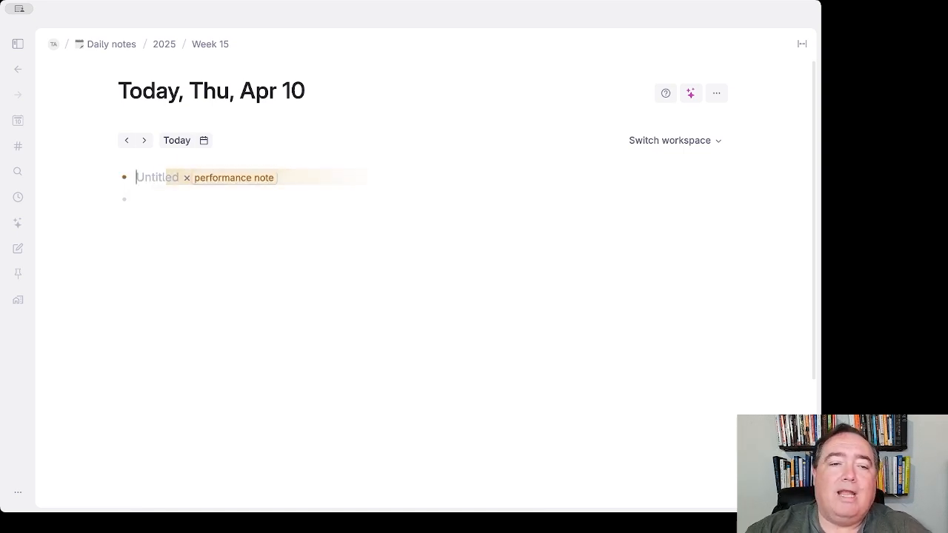
Step: Add a second untitled node below and apply a newly created supertag "team member" to it
key(Return)
text(# )
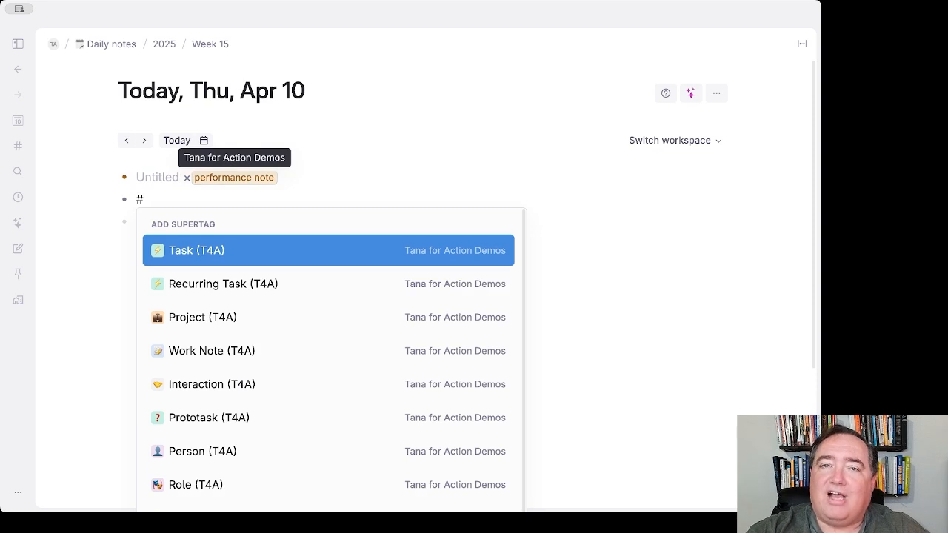
text(team member)
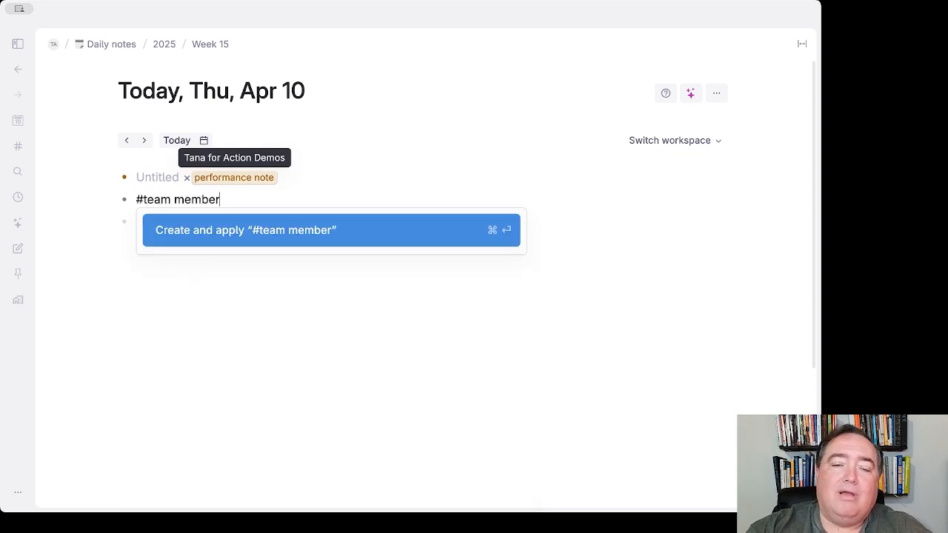
key(Return)
Step: Open the configuration of the team member supertag with its building blocks expanded, and widen that pane
click(211, 204)
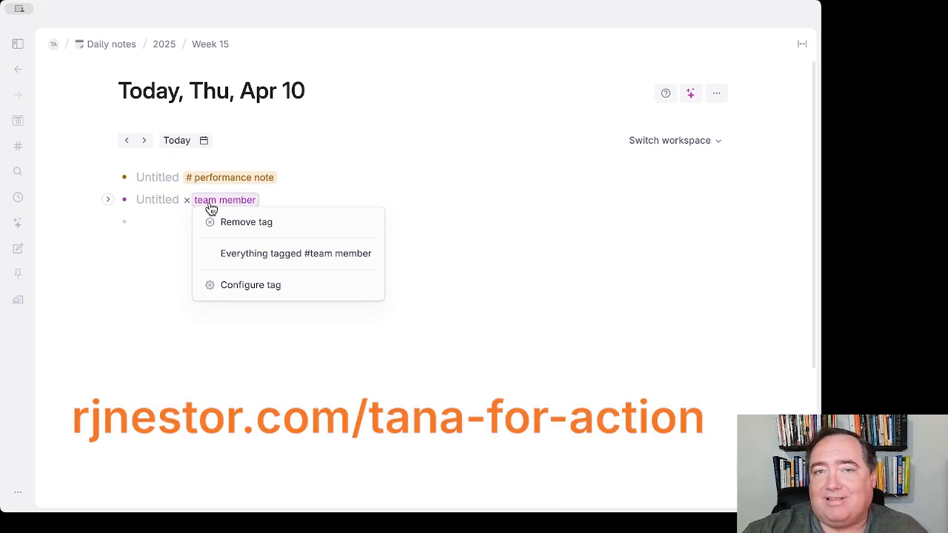
click(245, 287)
click(614, 277)
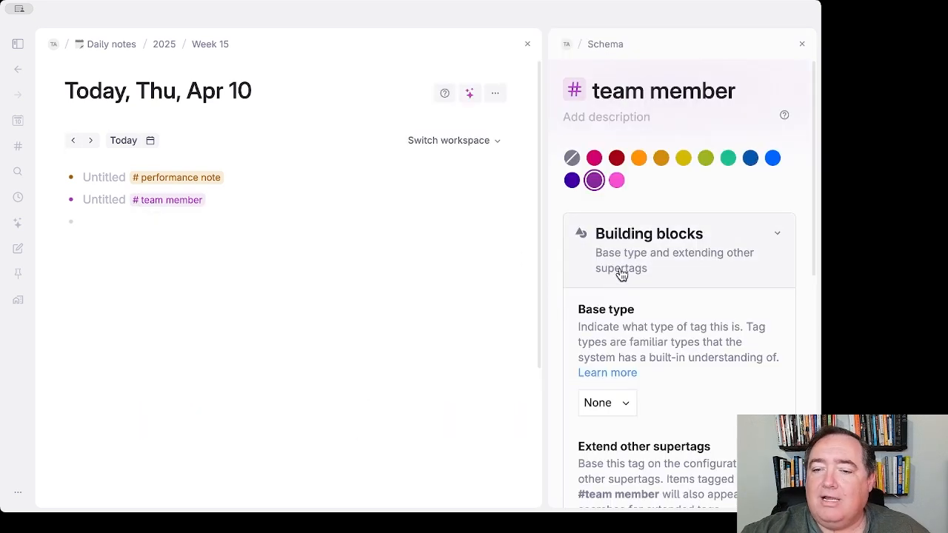
drag(541, 208, 430, 214)
scroll(733, 192, down, 3)
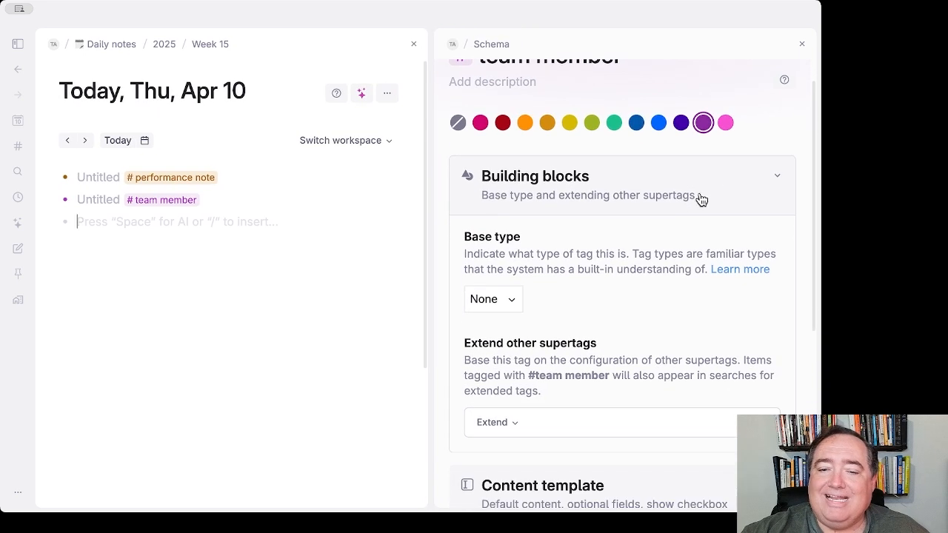
Step: Make the team member supertag extend Person (T4A), and close its configuration
click(594, 378)
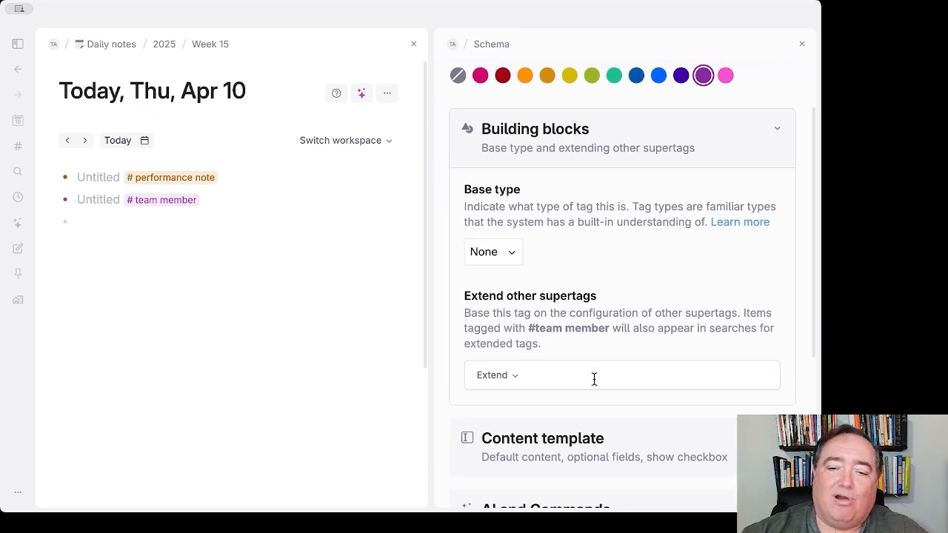
click(499, 377)
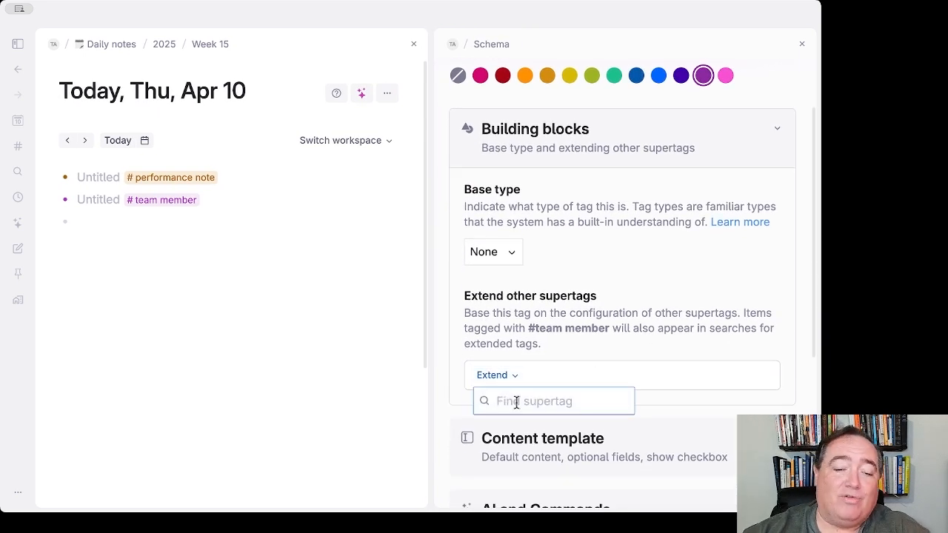
text(3p)
key(BackSpace)
key(BackSpace)
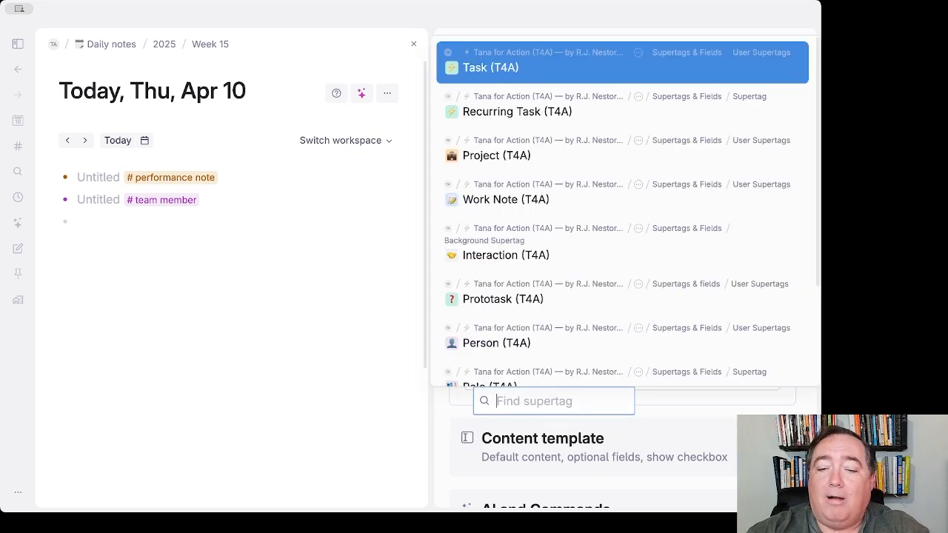
text(per)
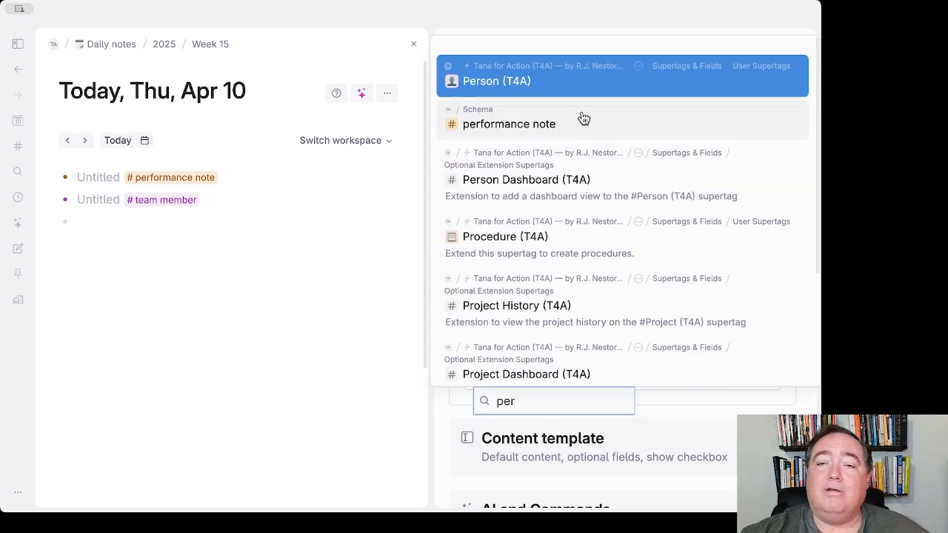
click(584, 83)
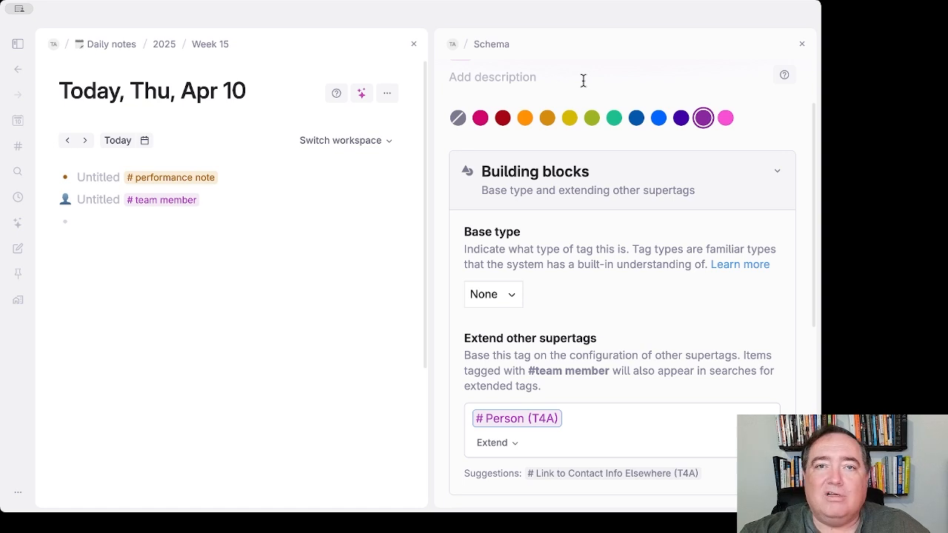
click(799, 47)
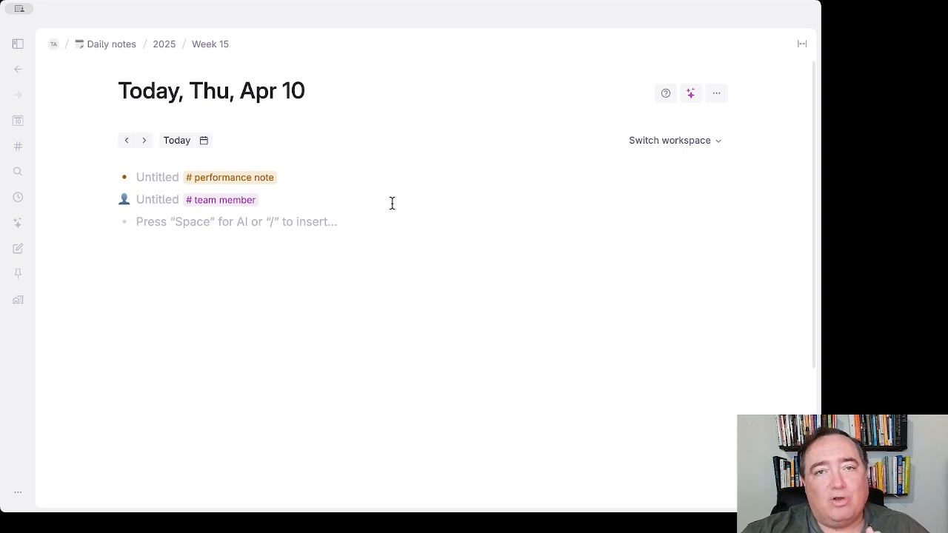
Step: Add a field named "Team Member" to the default content of the performance note supertag's content template
click(268, 179)
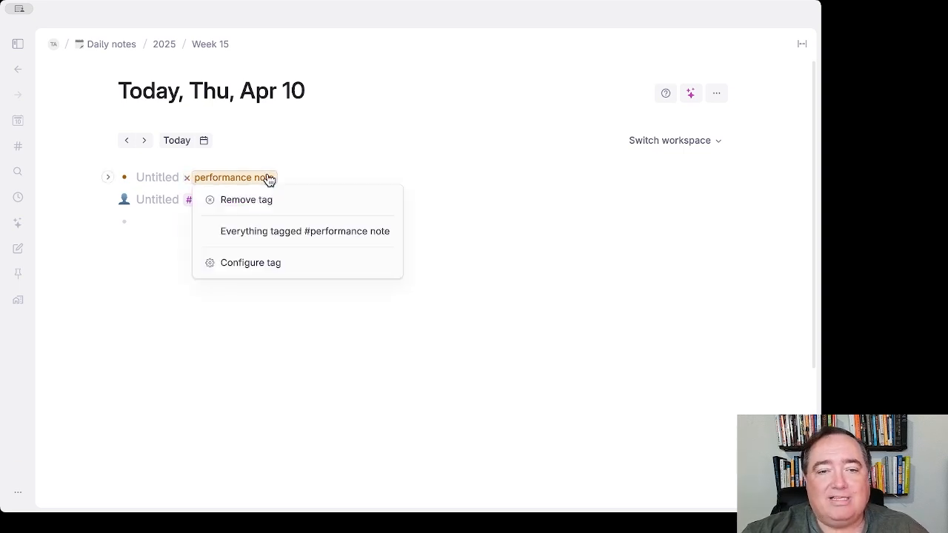
click(275, 263)
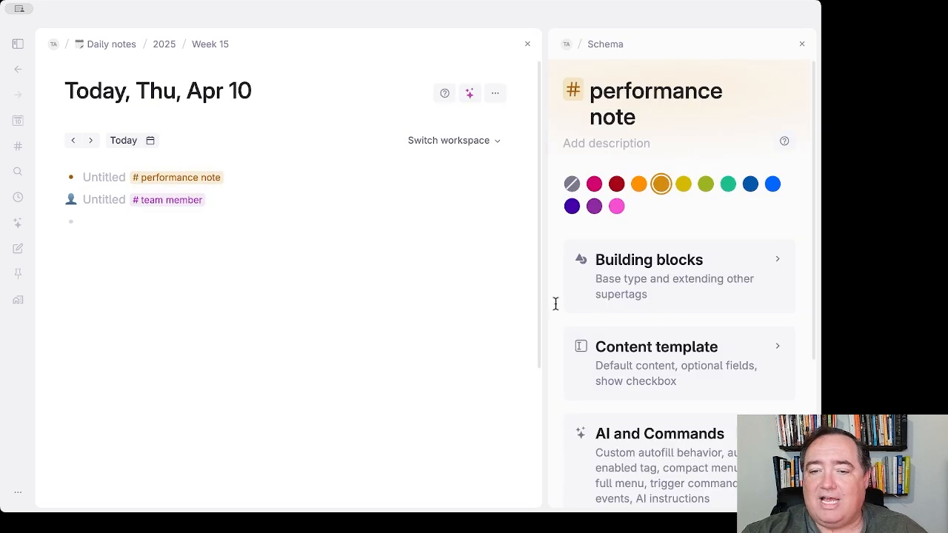
drag(543, 303, 408, 290)
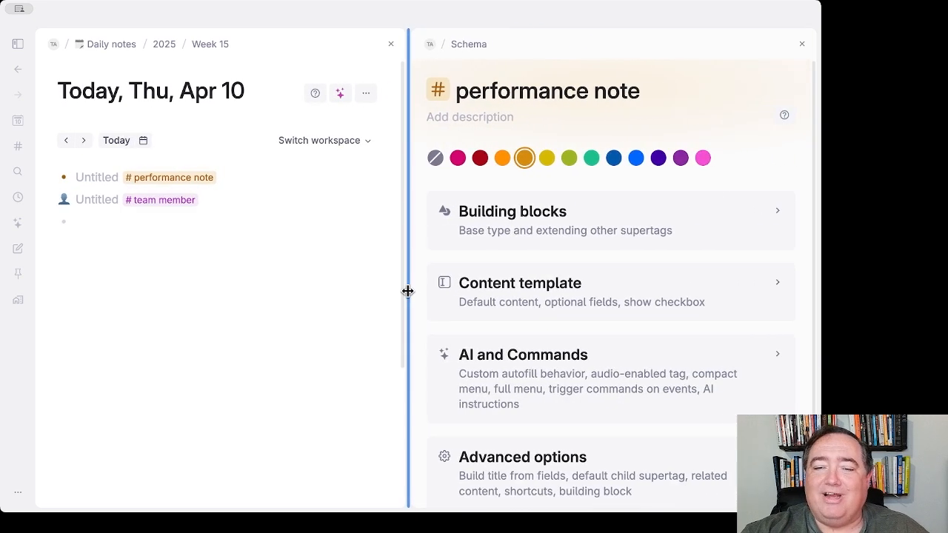
scroll(564, 252, down, 2)
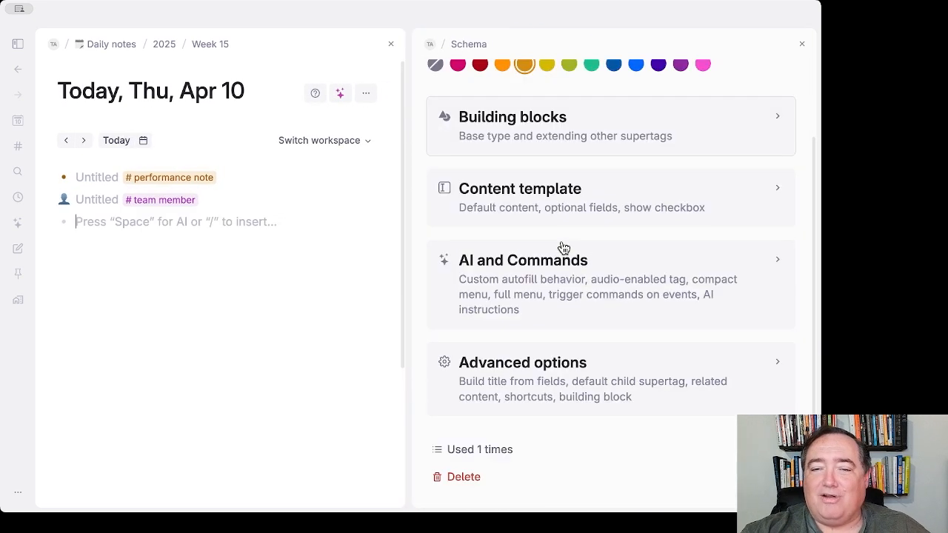
click(530, 211)
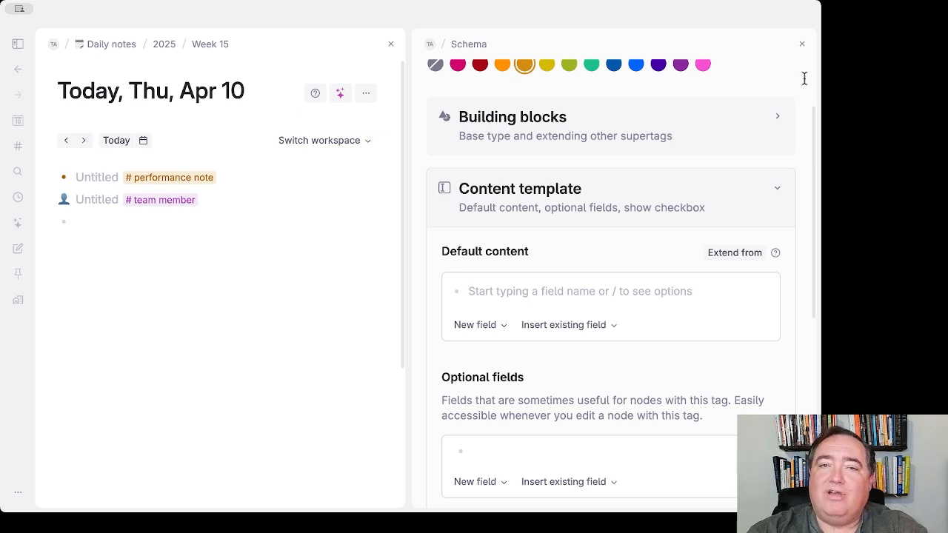
text(Team)
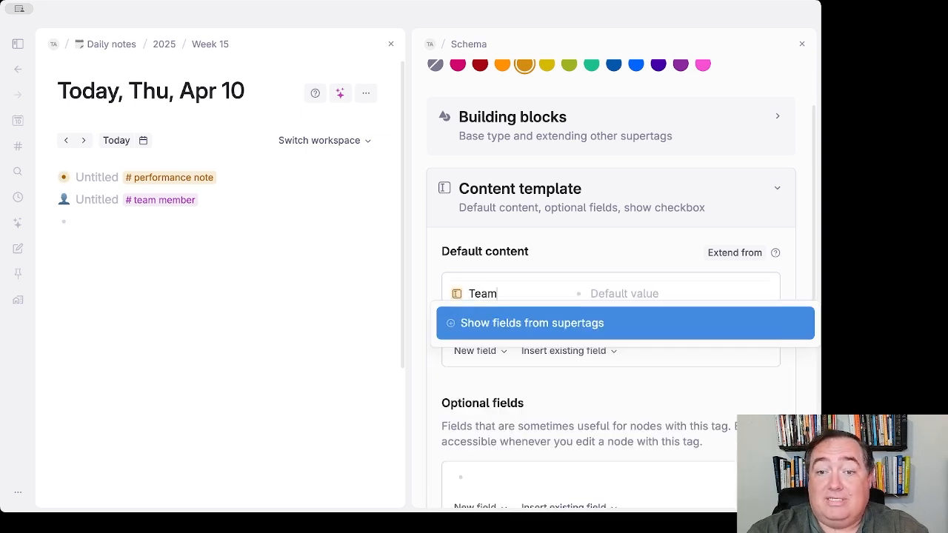
text( Member)
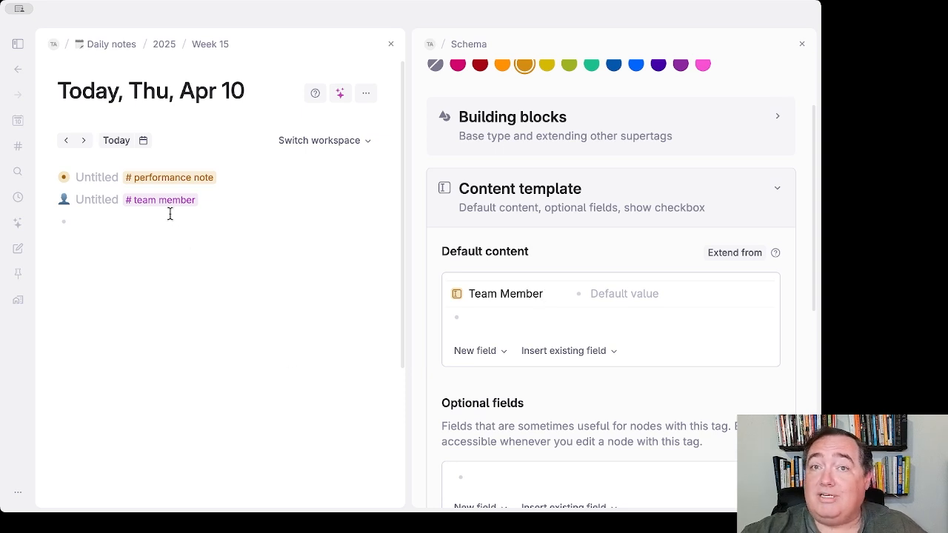
Step: Set the Team Member field's type to Options from supertag with team member as the source, and return to the performance note configuration
click(457, 304)
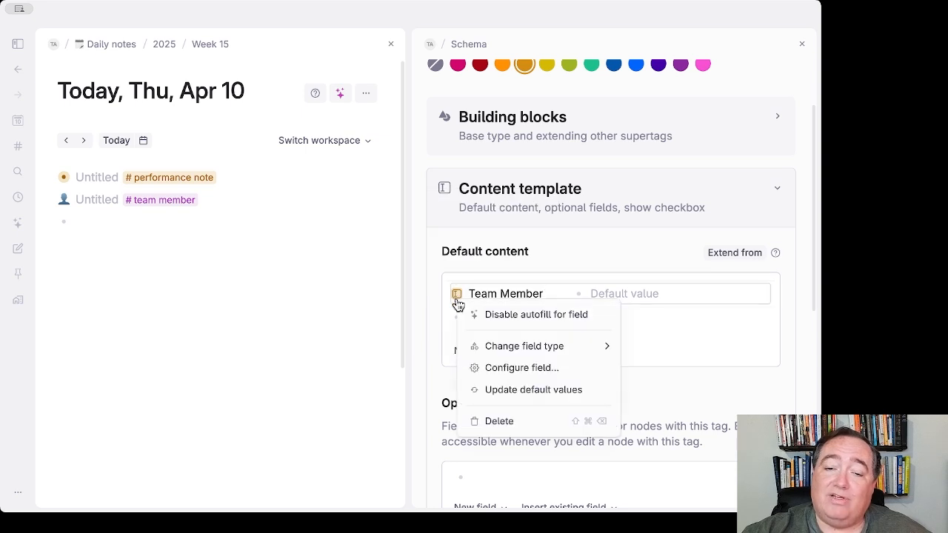
click(543, 371)
click(497, 197)
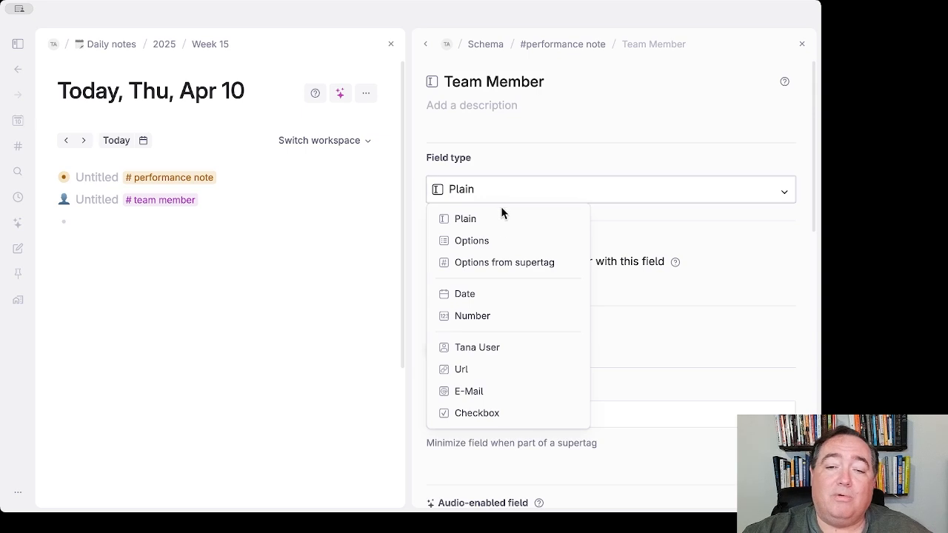
click(489, 264)
click(488, 260)
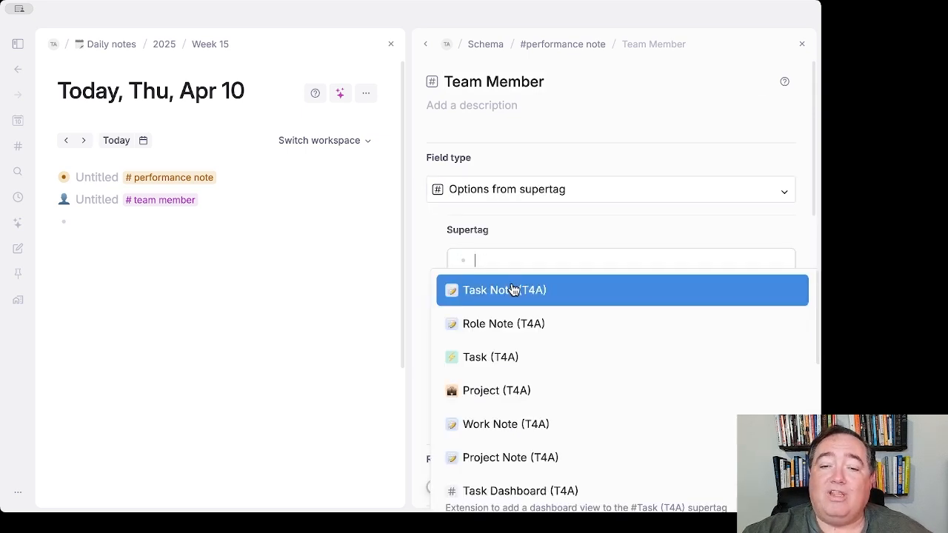
text(team)
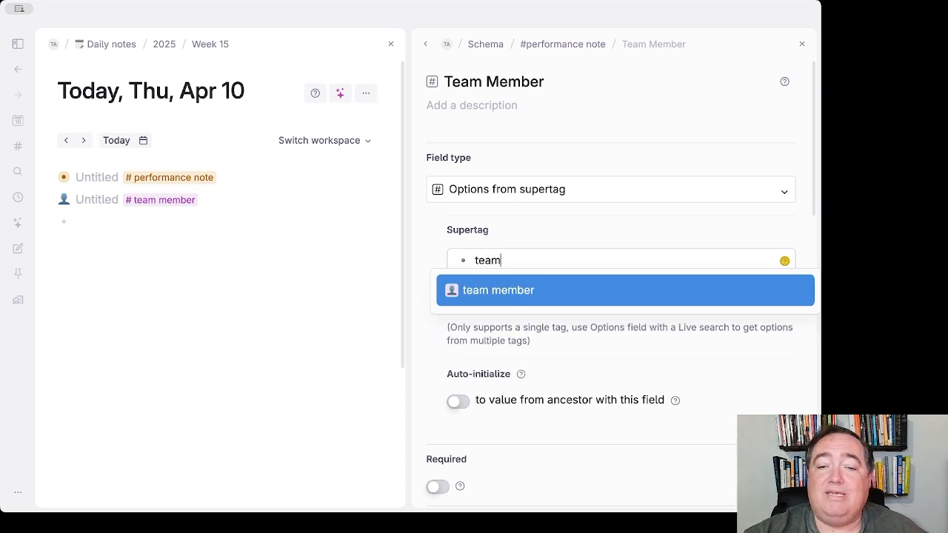
click(461, 290)
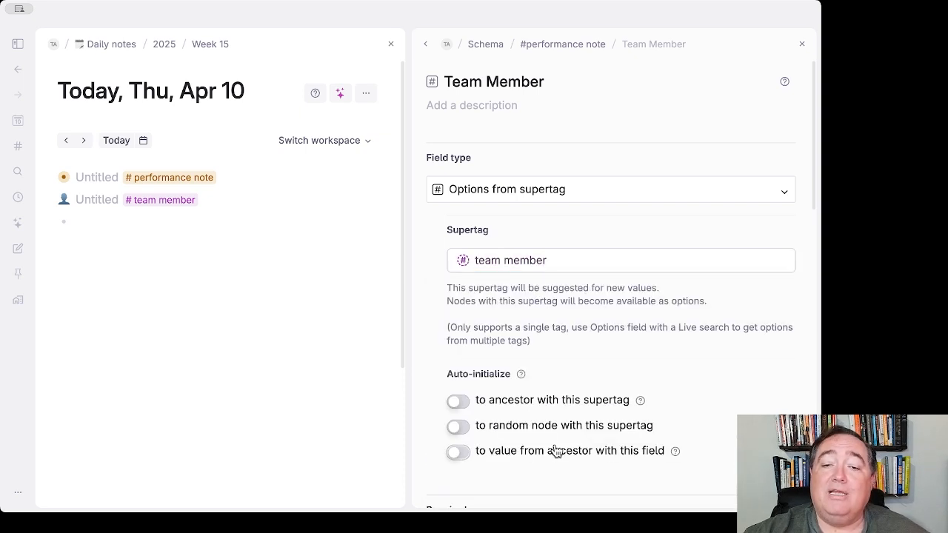
click(429, 43)
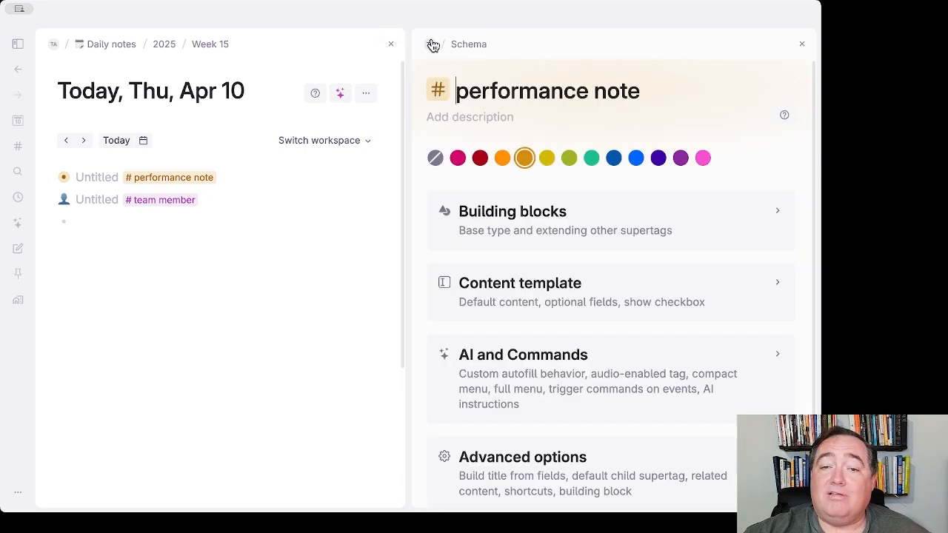
scroll(493, 311, down, 1)
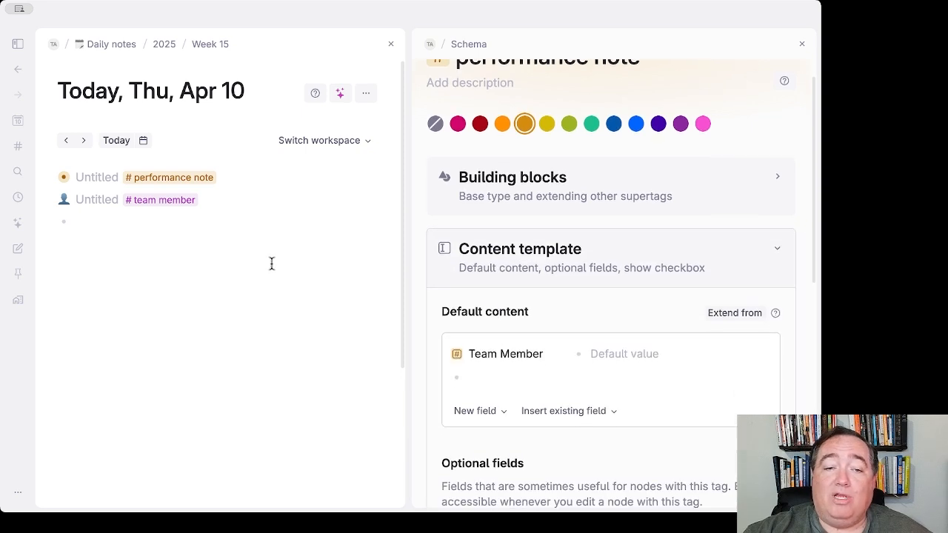
Step: Expand the performance note, enter a placeholder full name for the team member node, and check the Team Member field's options
click(47, 179)
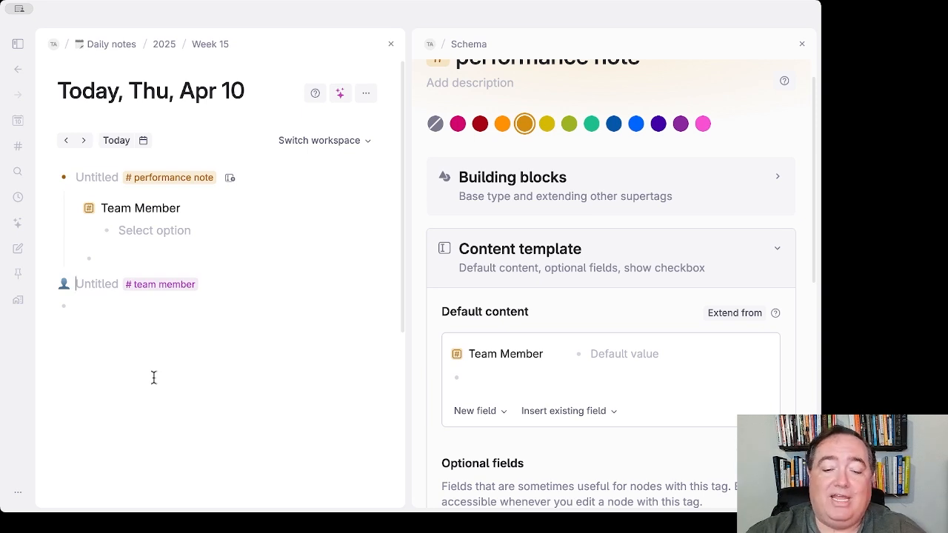
text(John Doe)
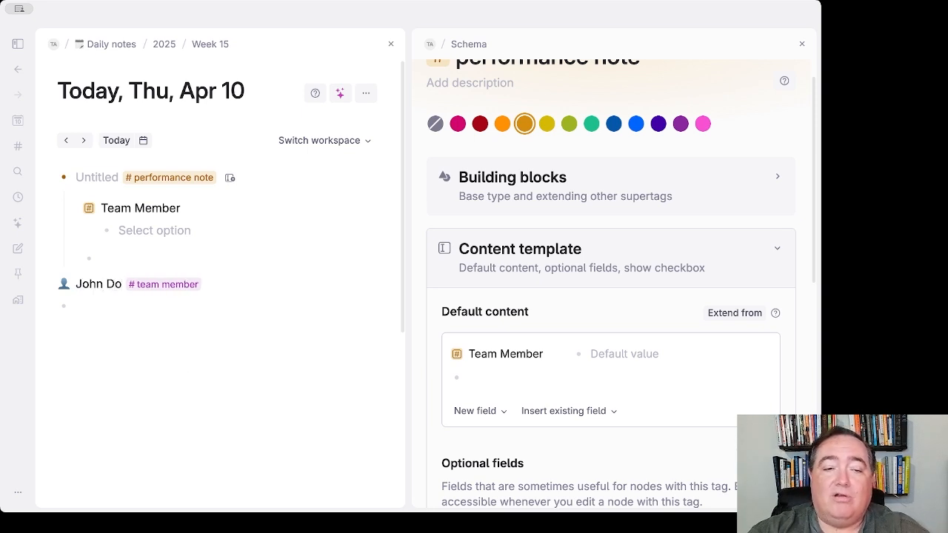
click(169, 232)
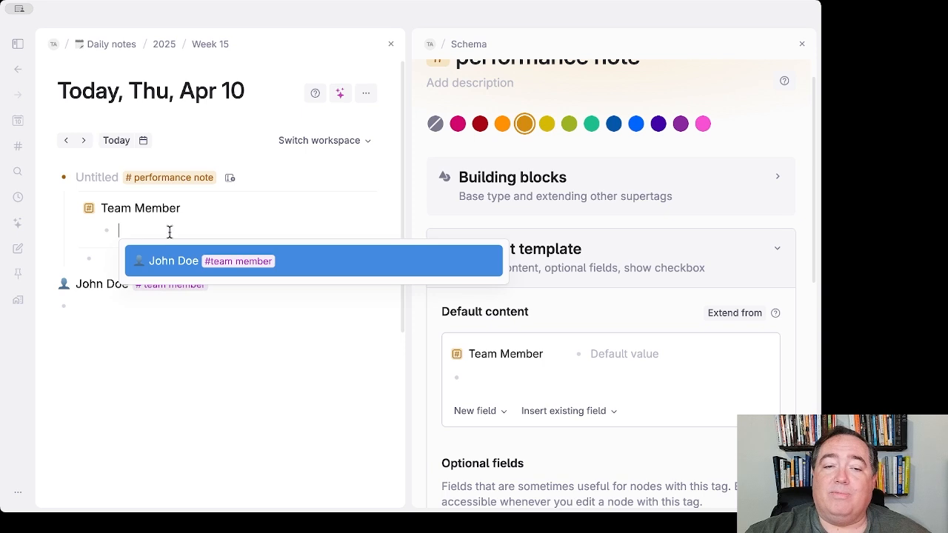
Step: Add another node with a placeholder full name tagged #team member, and open the Team Member field's options in the performance note
click(158, 310)
text(Jane Doe#te)
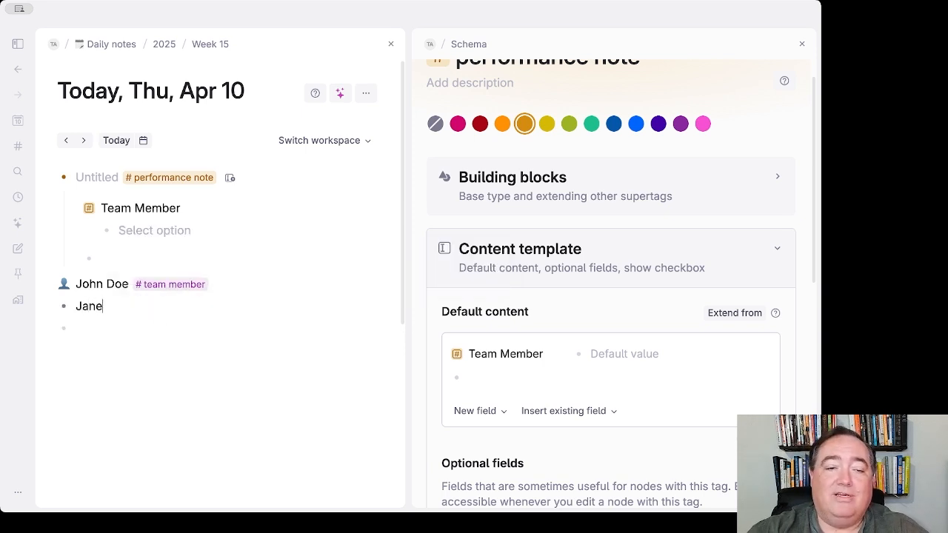
key(Return)
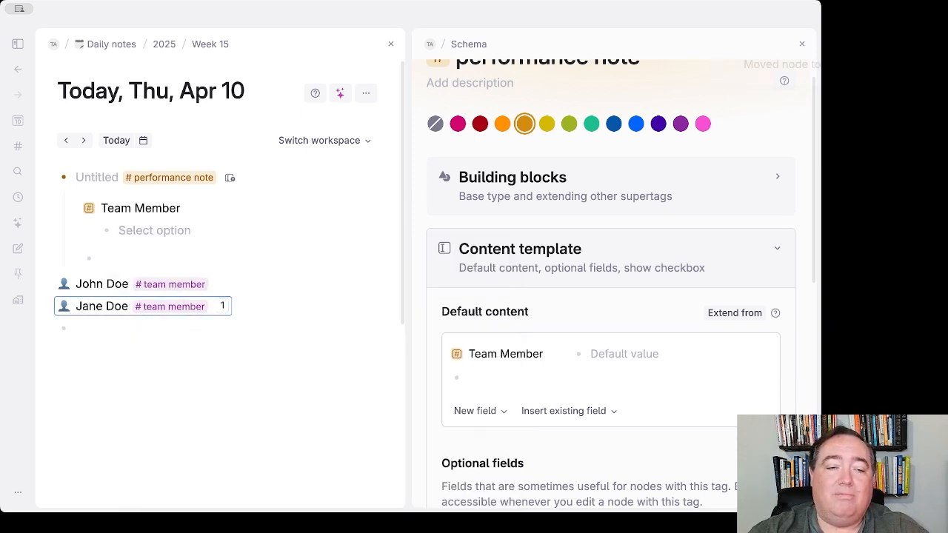
key(Escape)
click(142, 230)
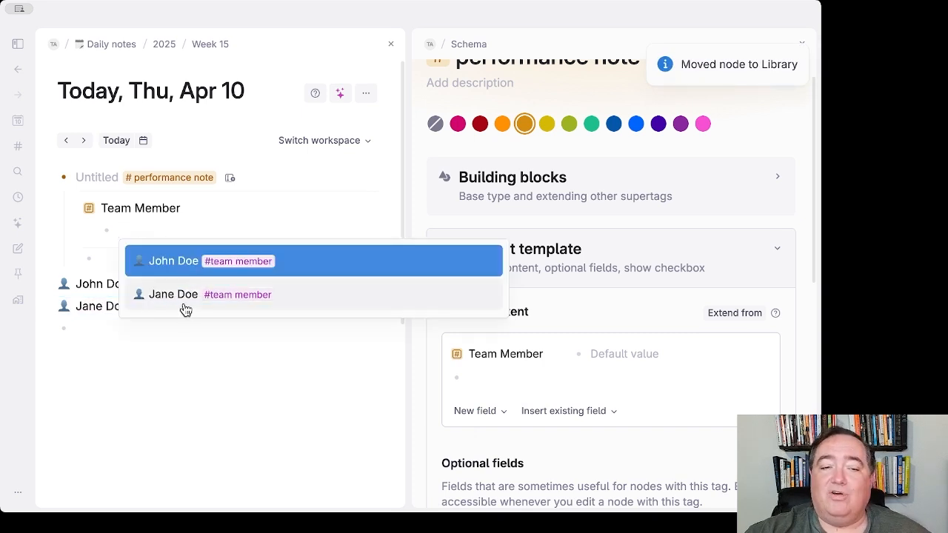
Step: Add a field named "Positive or Concern" below Team Member in the default content of the performance note supertag's content template
click(145, 415)
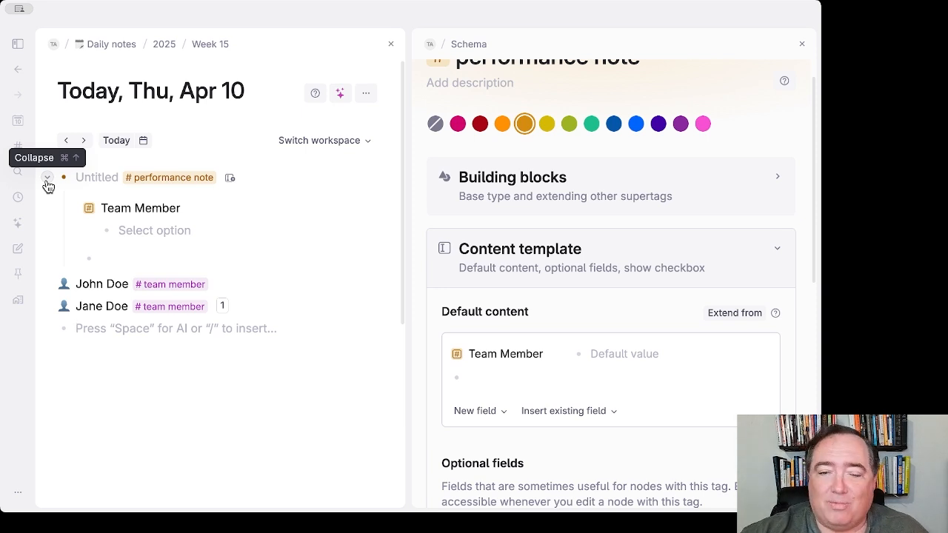
click(493, 385)
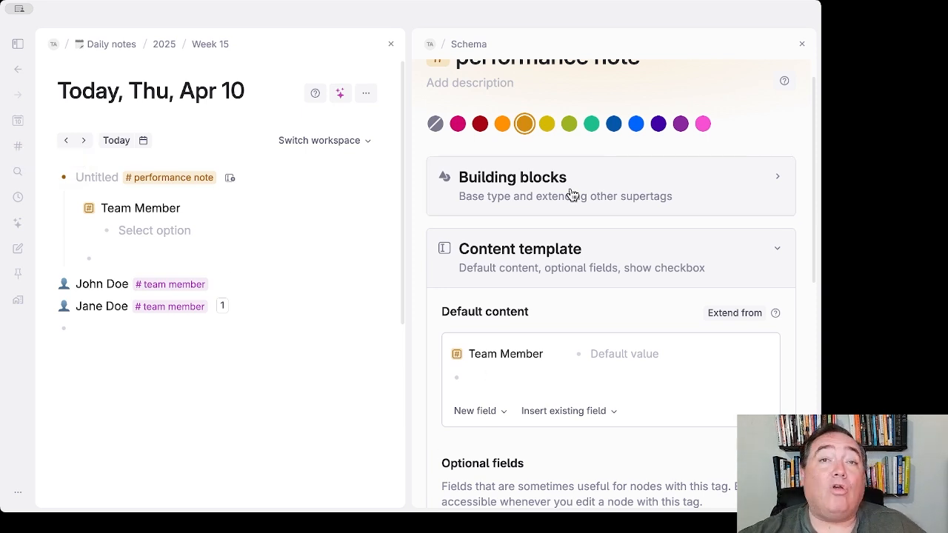
text(>)
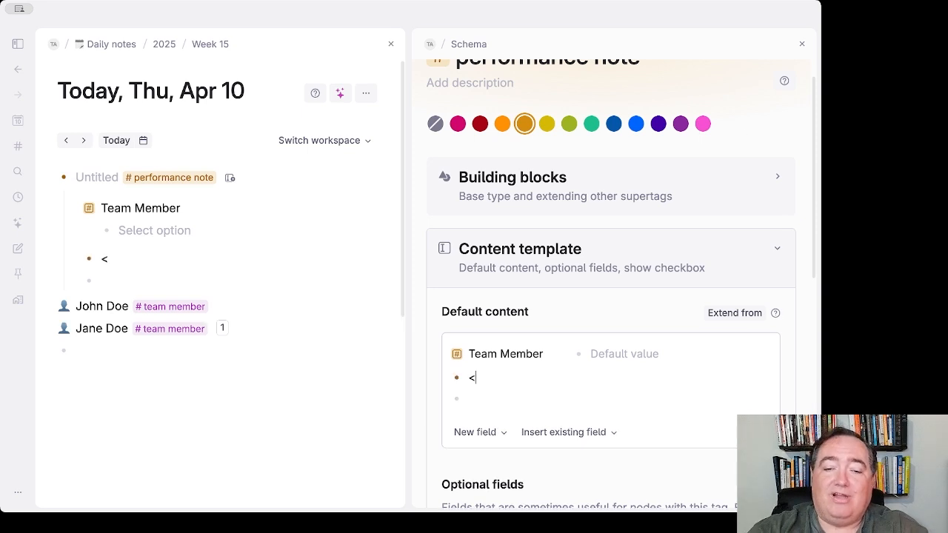
text(Po)
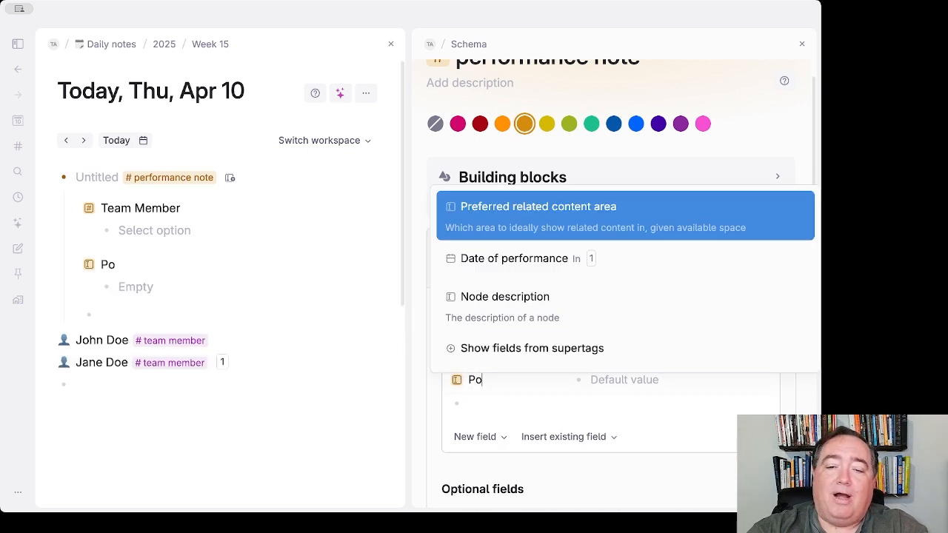
text(sitive or Concern)
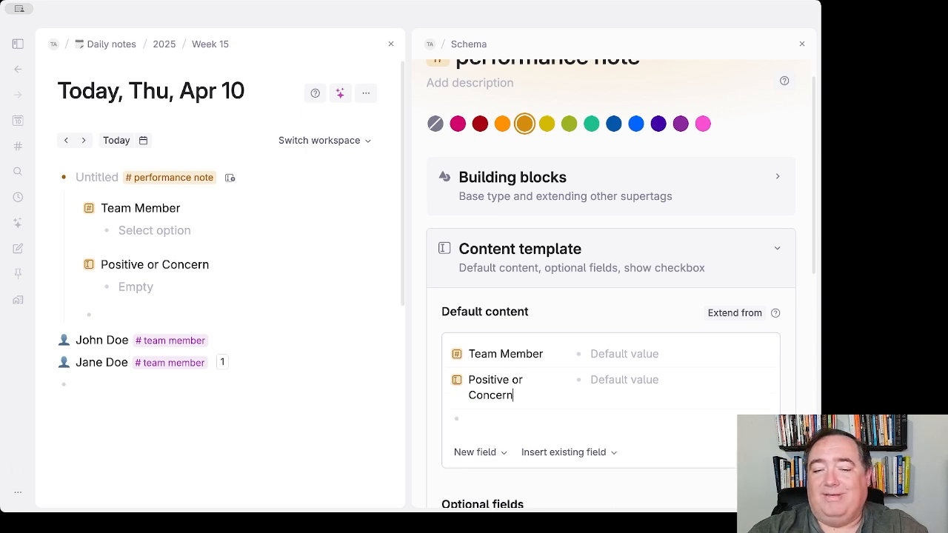
Step: Configure the Positive or Concern field with the Options type and turn off including auto-collected values as options
click(458, 384)
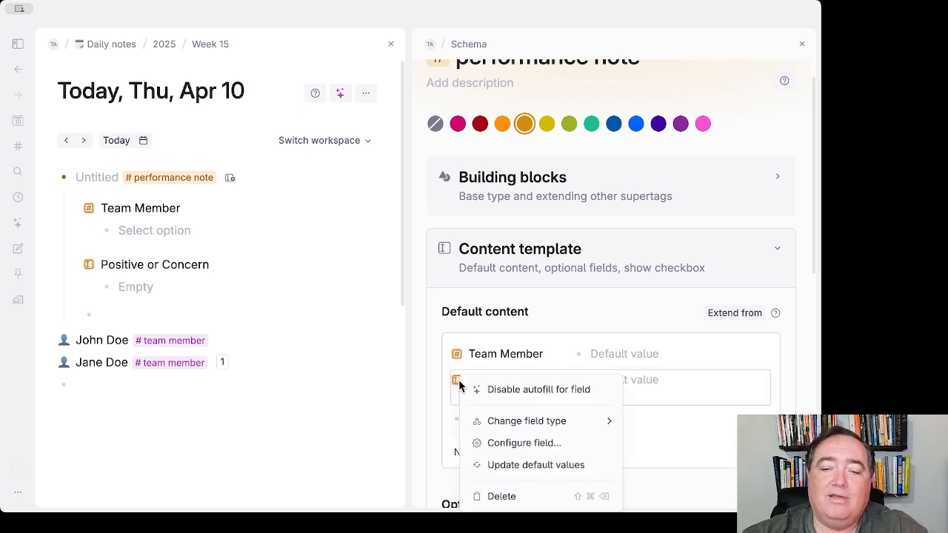
click(511, 444)
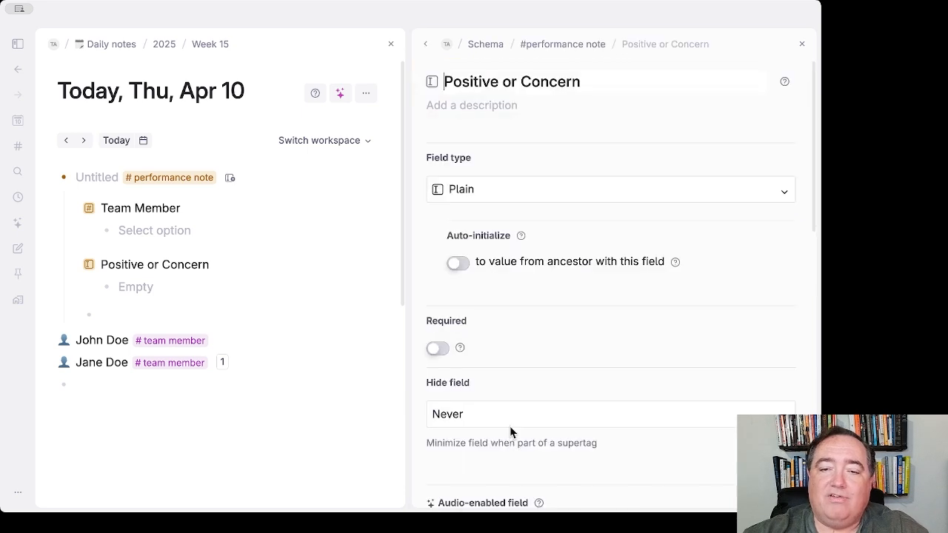
click(519, 193)
click(481, 240)
scroll(496, 244, down, 3)
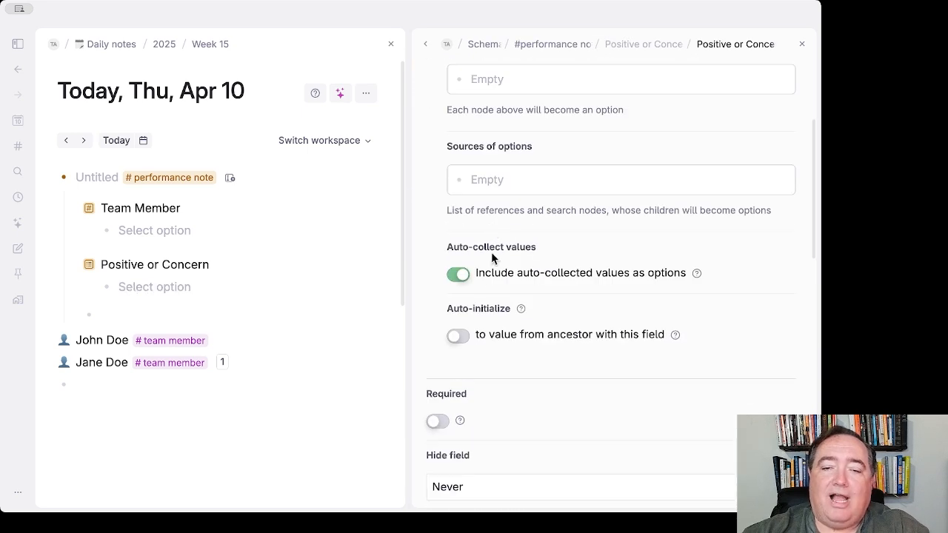
click(459, 276)
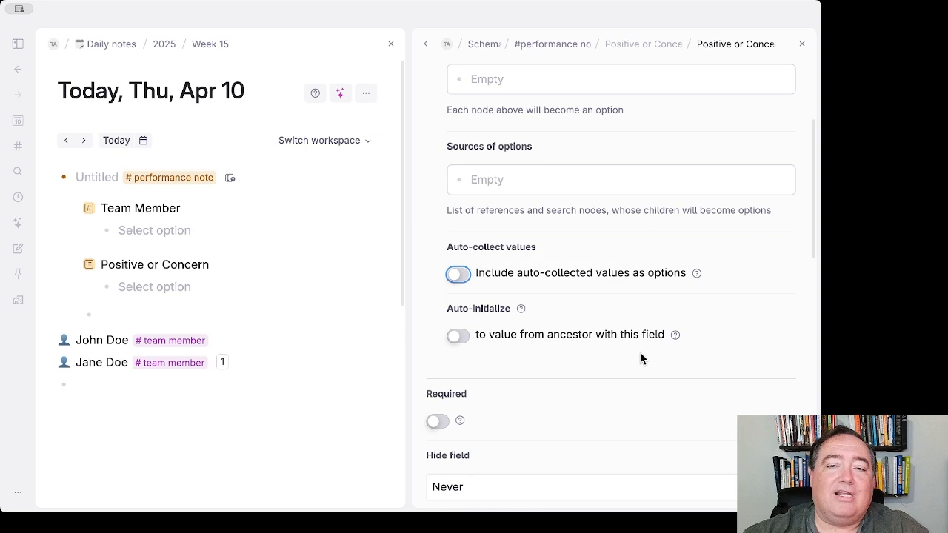
Step: Add "Positive" and "Concern" as the pre-determined options of the Positive or Concern field
scroll(639, 351, up, 3)
click(536, 207)
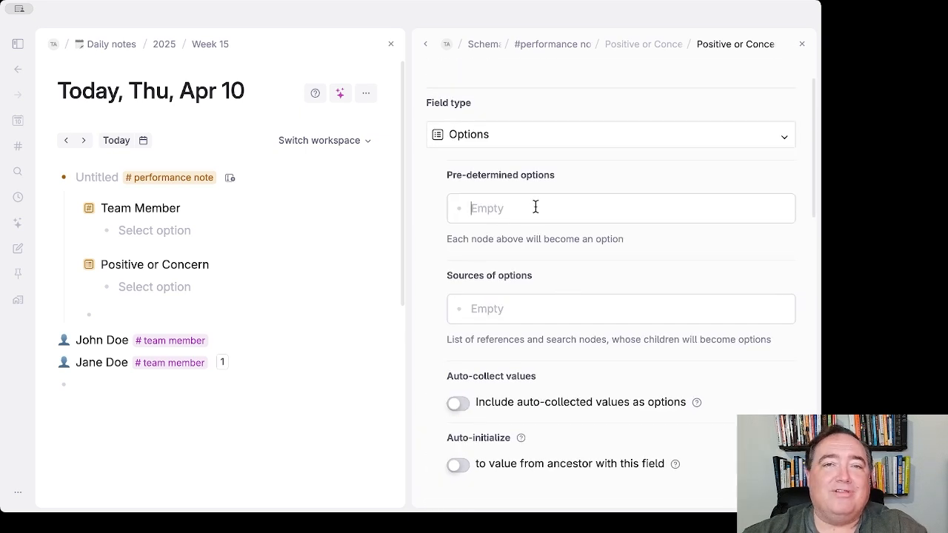
text(Positive)
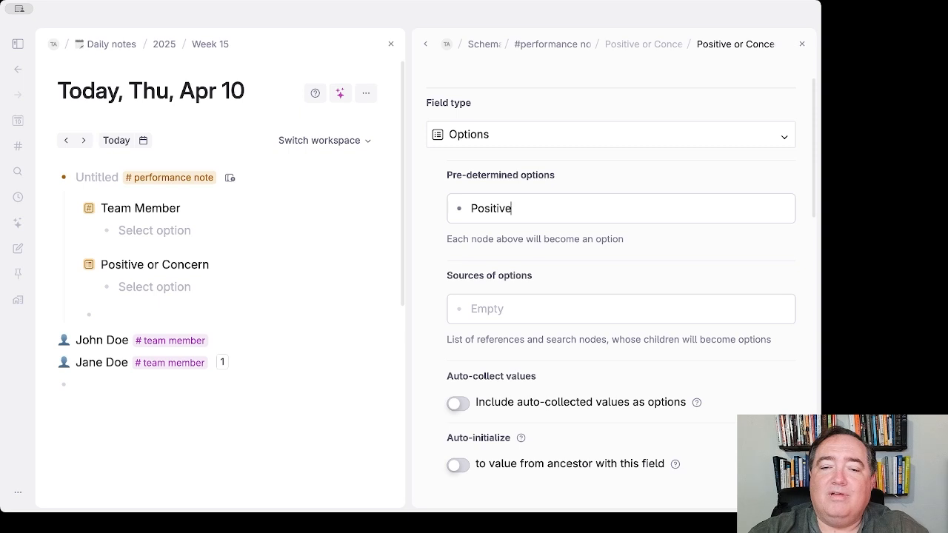
key(Return)
text(Concern)
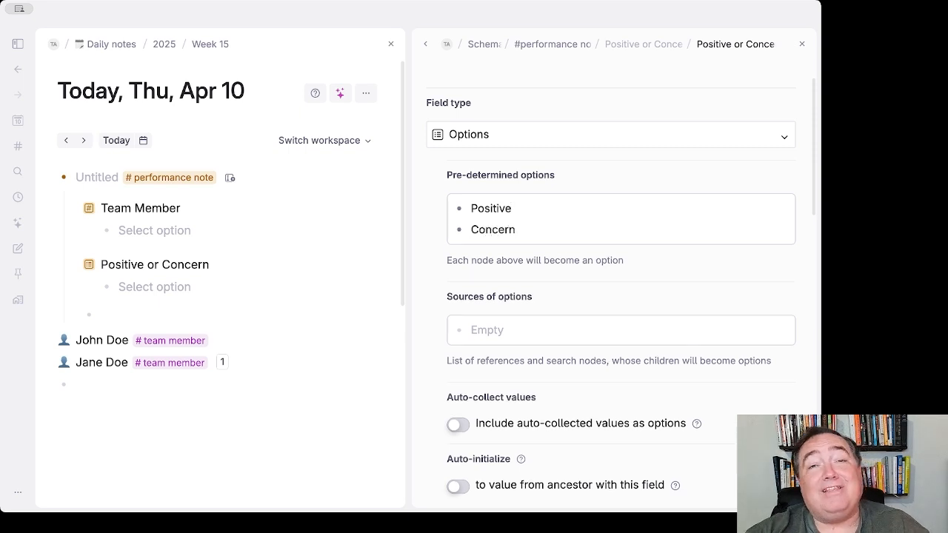
Step: Nest the existing Icon field under the Positive option and set its value to ✚
click(471, 209)
click(511, 209)
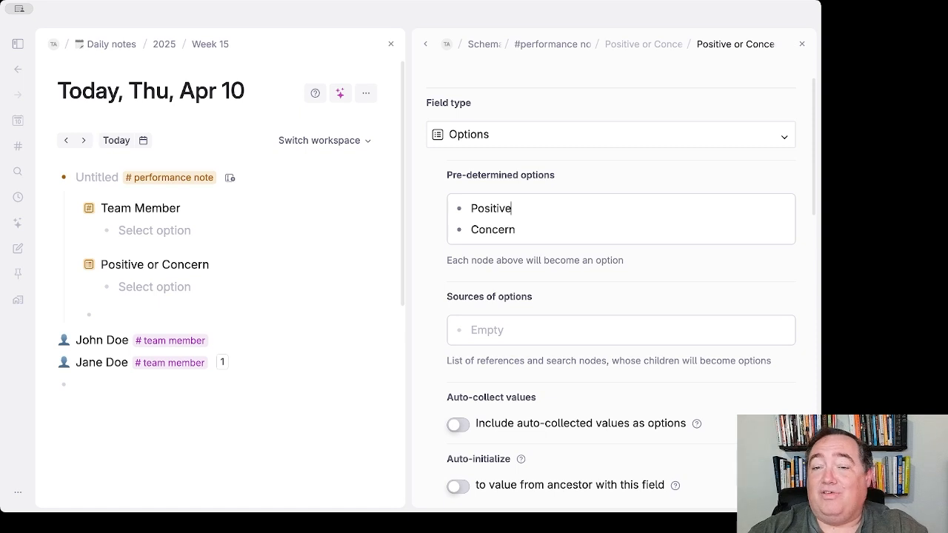
key(Return)
key(Tab)
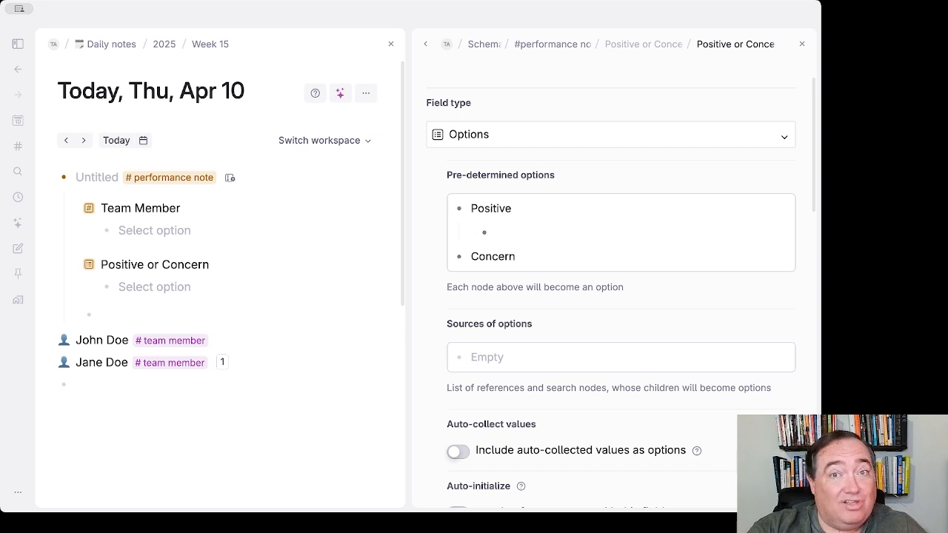
text(>)
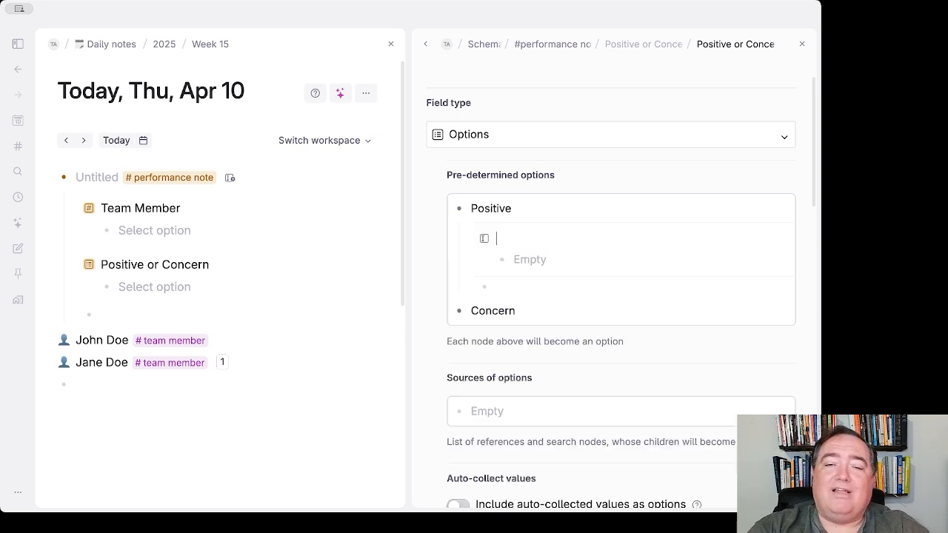
text(Ico)
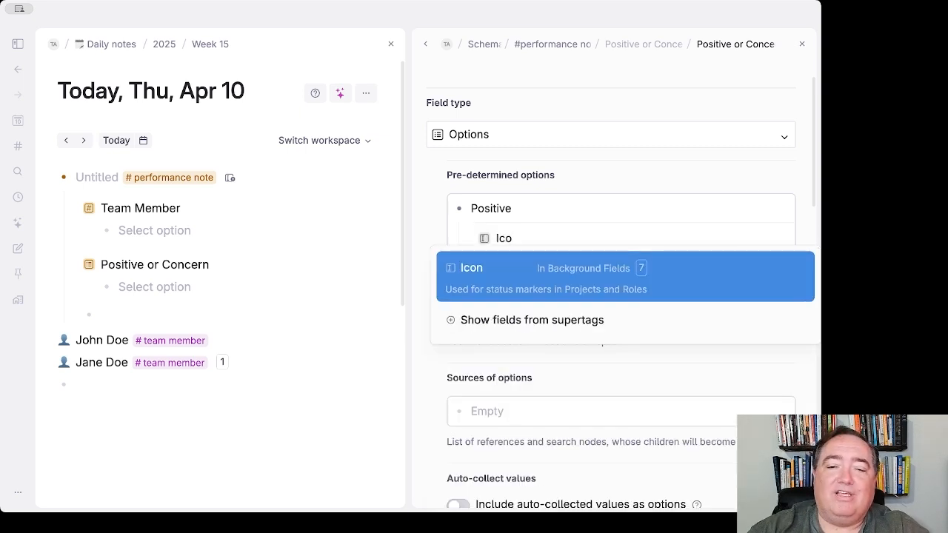
key(Return)
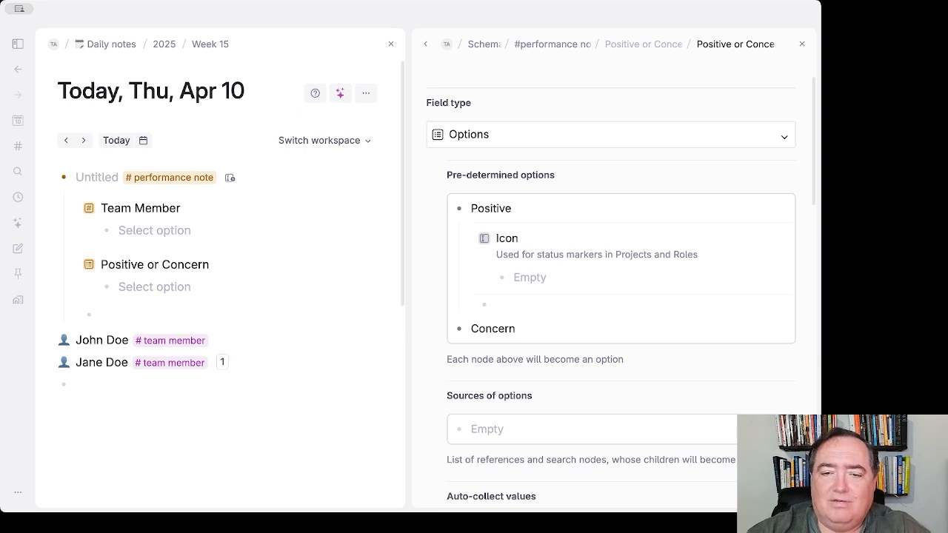
text(✚)
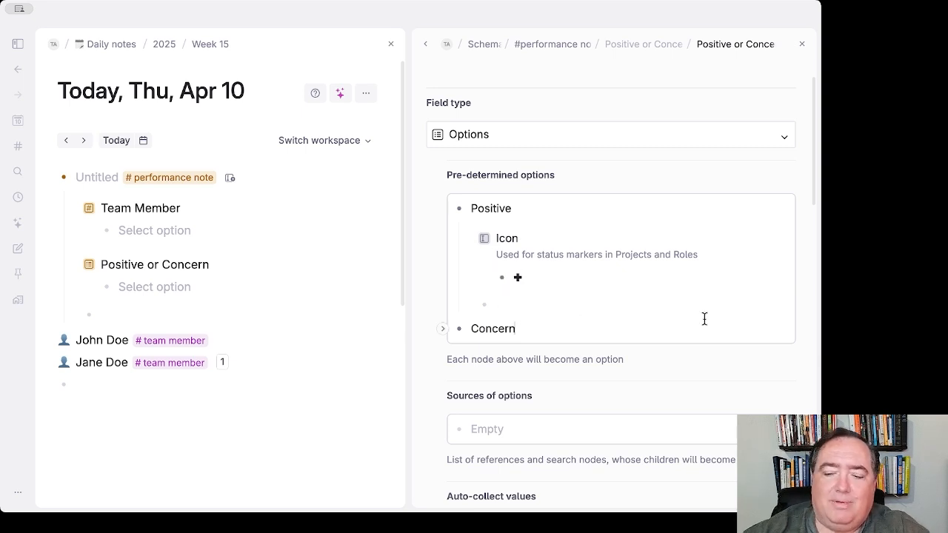
Step: Nest the existing Icon field under the Concern option with the value ❌, and collapse both options
key(Return)
key(Tab)
text(>)
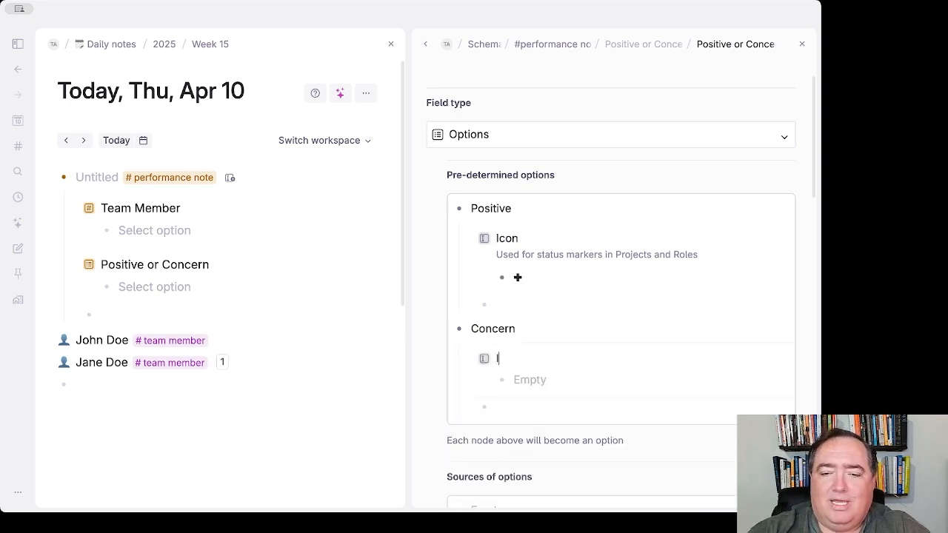
text(Ico)
key(Return)
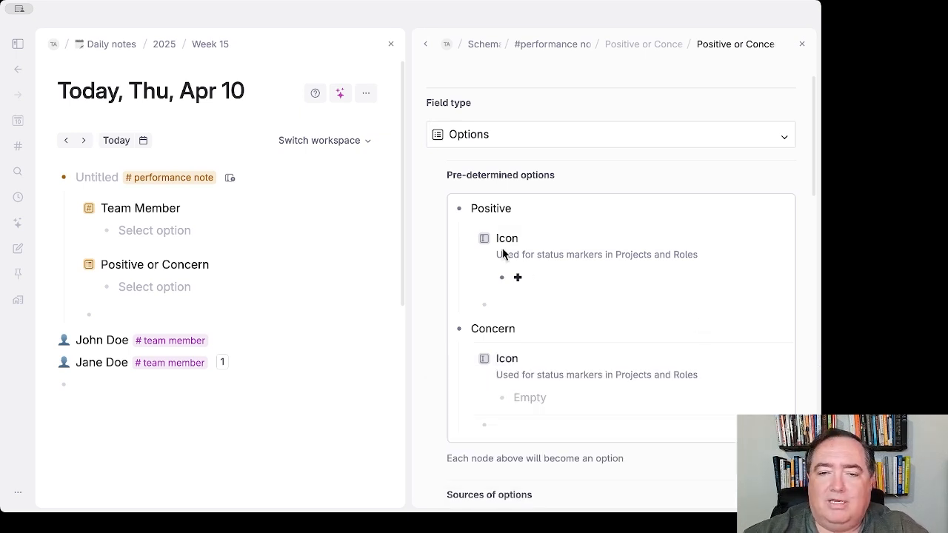
text(-)
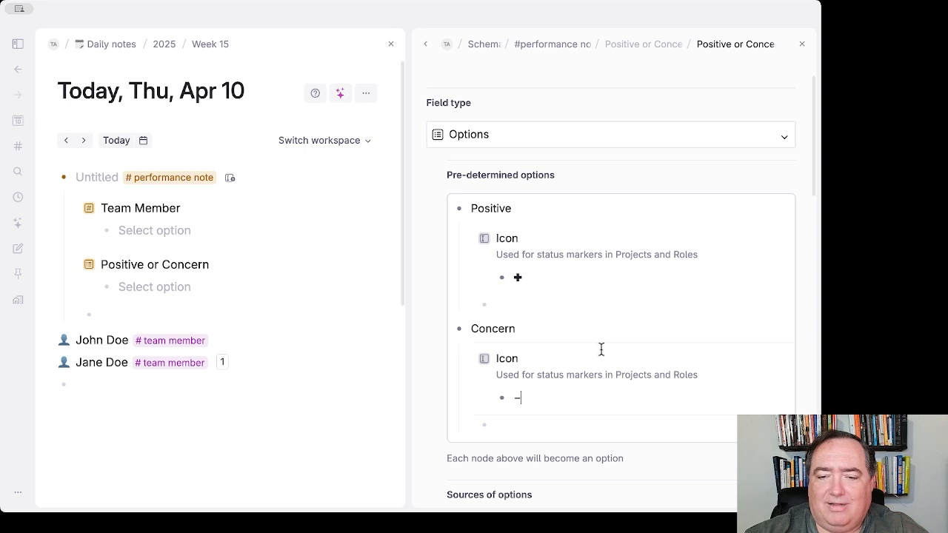
key(BackSpace)
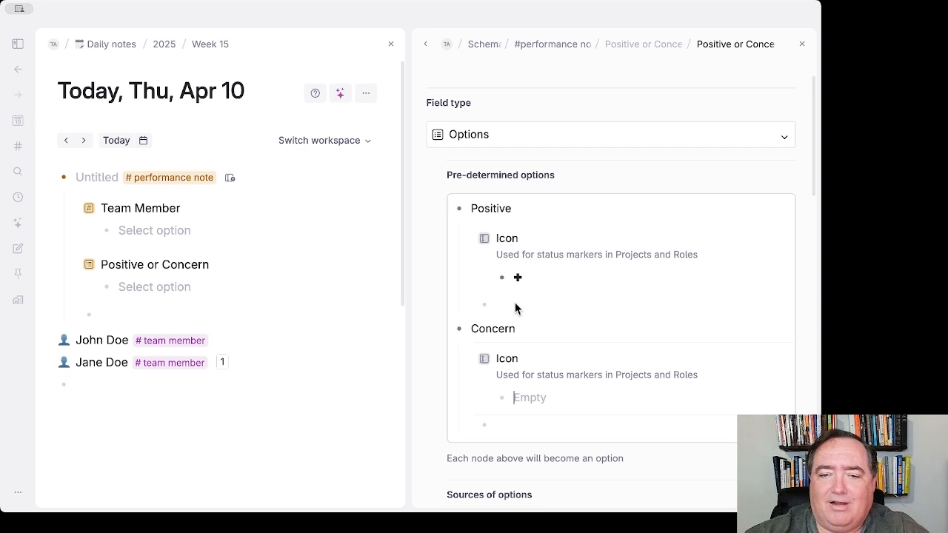
text(❌)
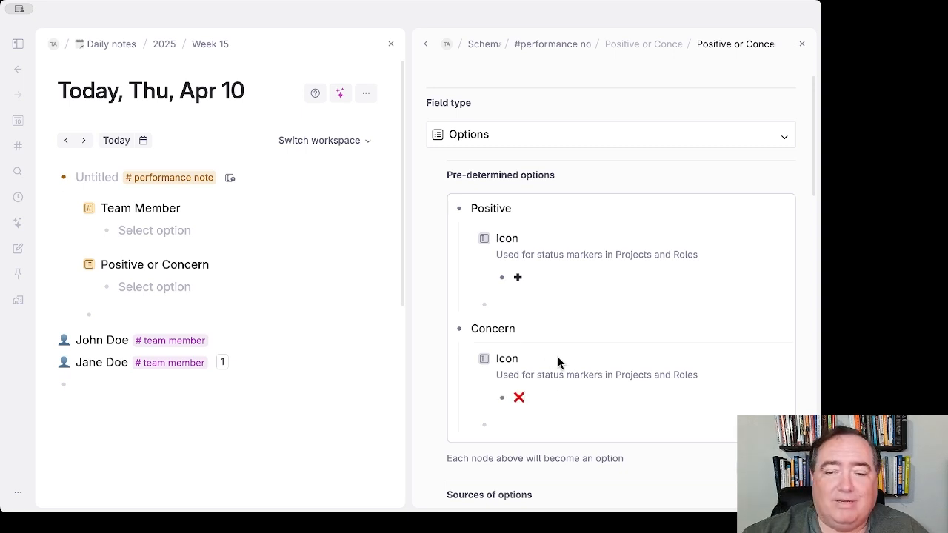
click(445, 210)
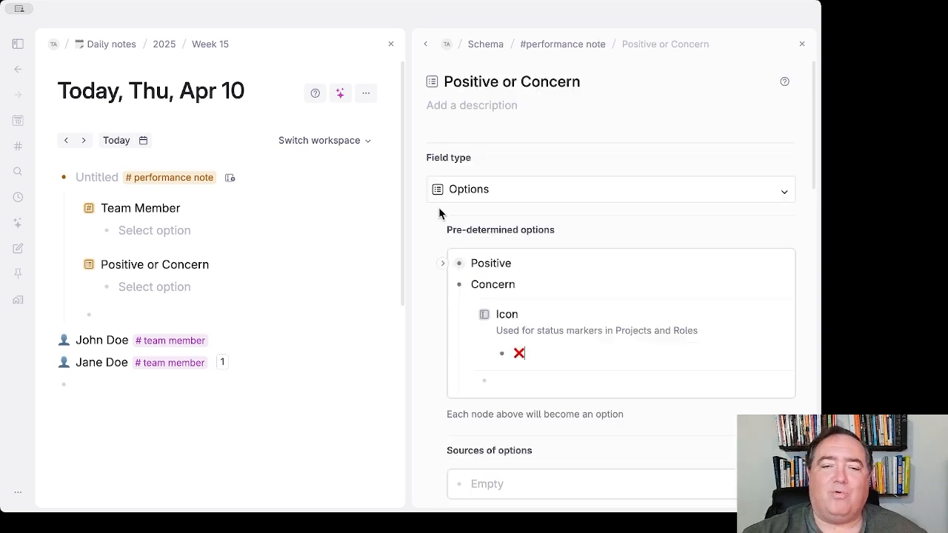
click(445, 287)
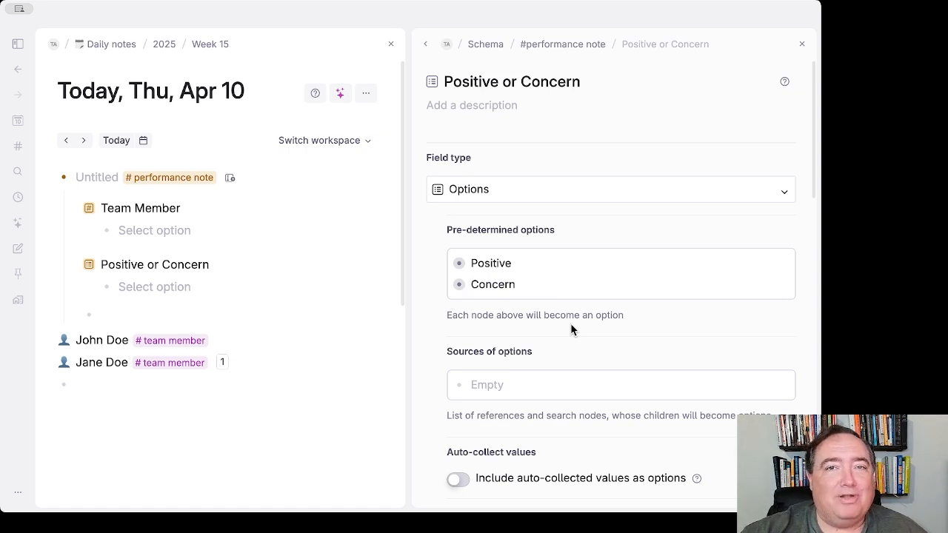
Step: Return to the performance note supertag configuration and check the Positive or Concern field's options in the untitled performance note
click(421, 45)
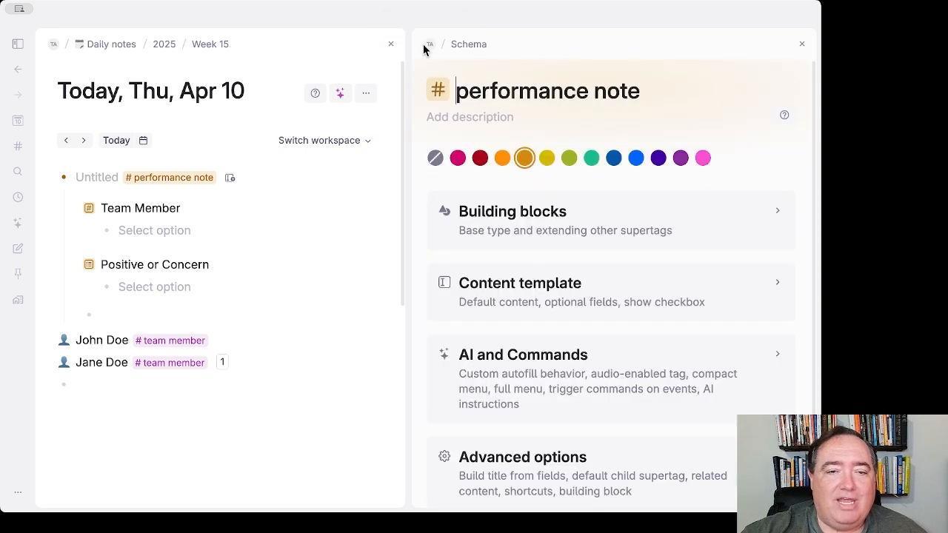
click(135, 289)
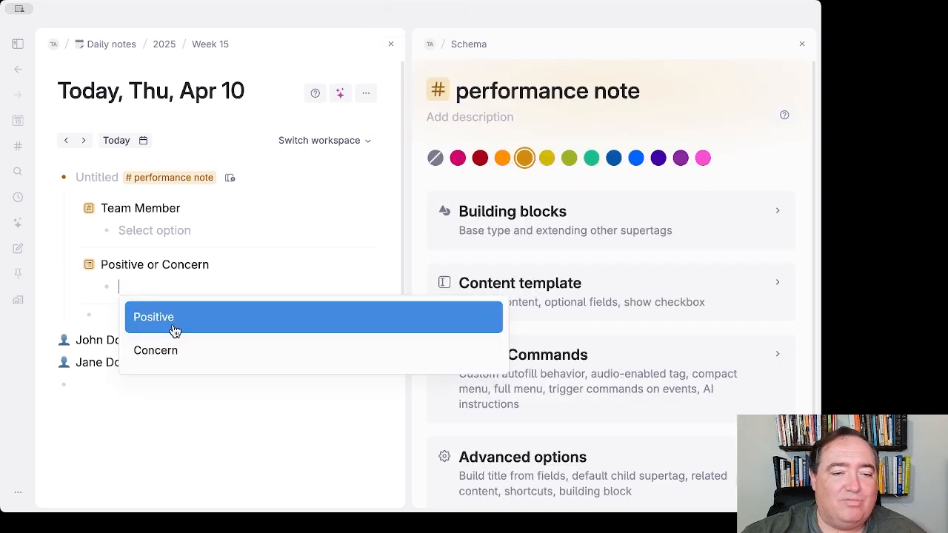
key(Escape)
click(218, 425)
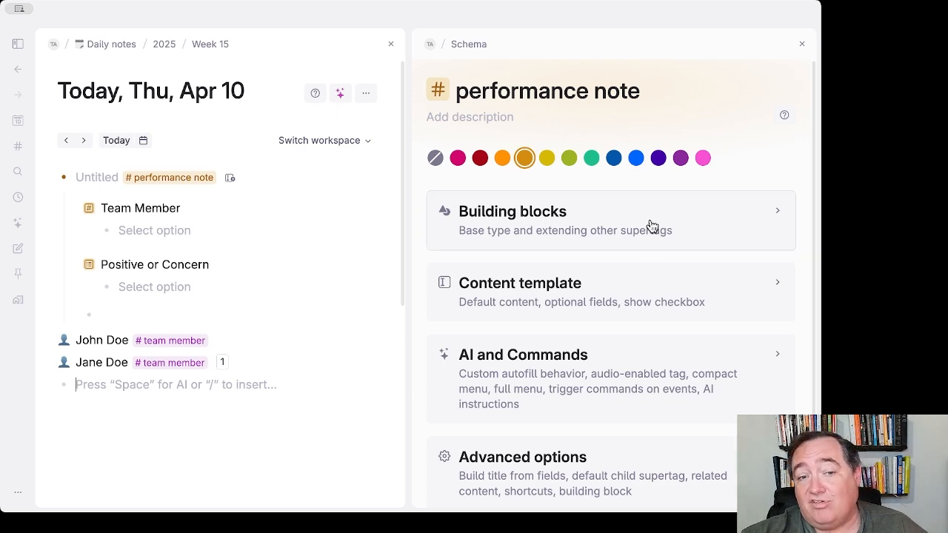
Step: Set the performance note supertag's title expression to "${name} ${Positive or Concern.Icon}"
scroll(592, 318, down, 3)
click(576, 353)
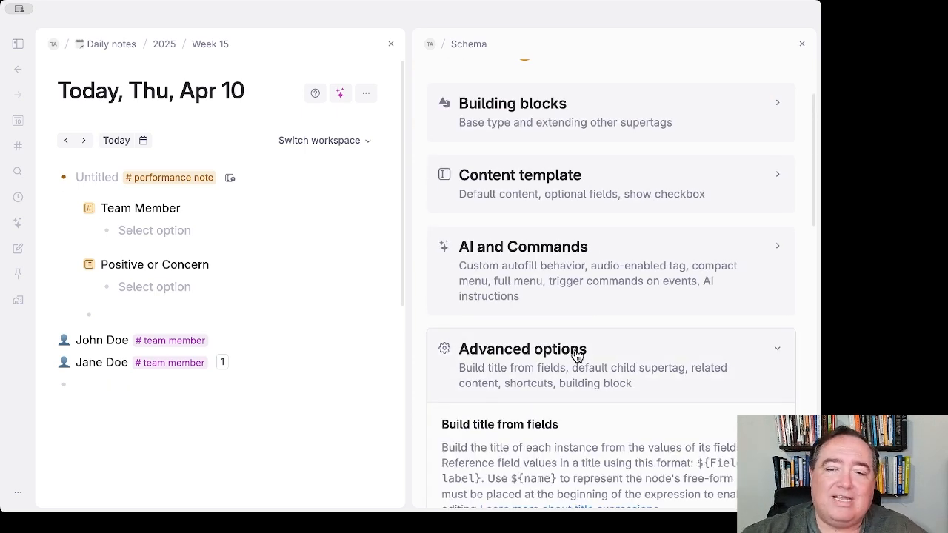
scroll(576, 355, down, 5)
click(533, 271)
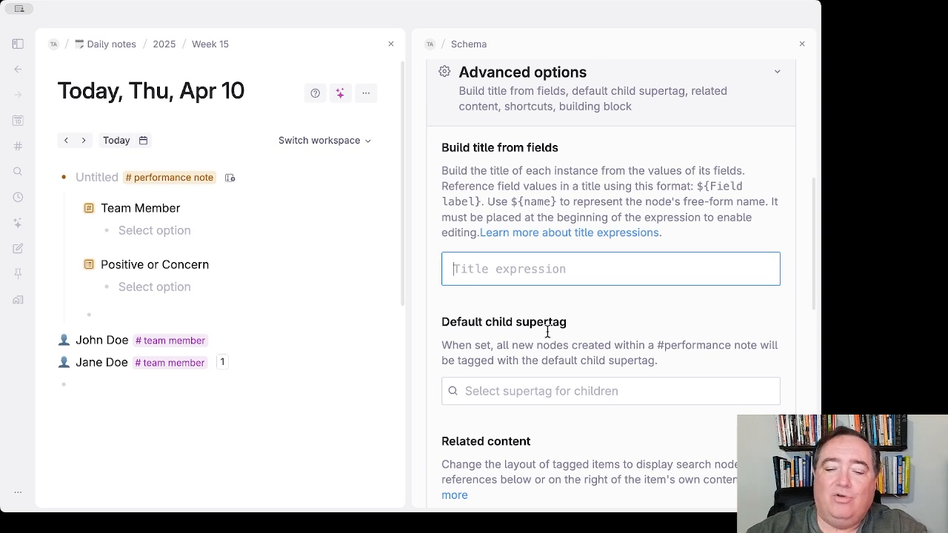
text(${)
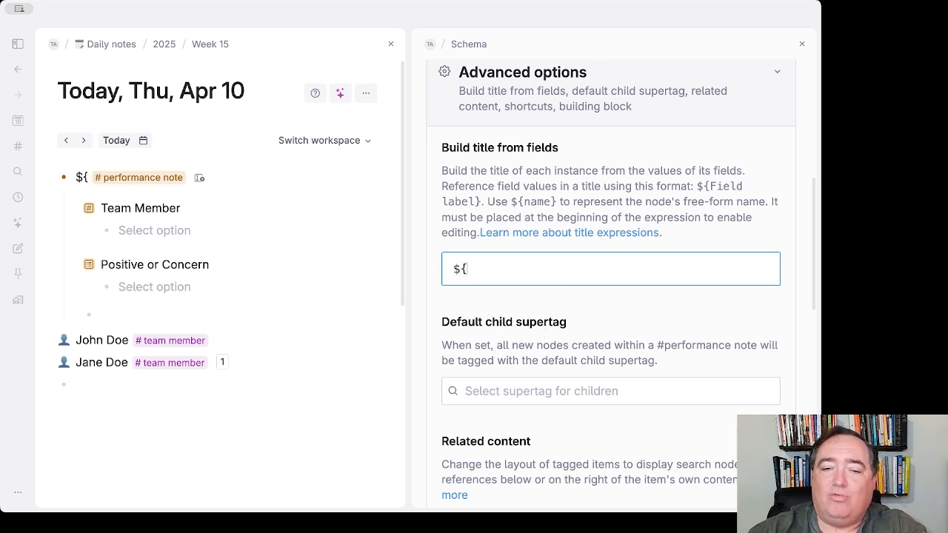
text(name})
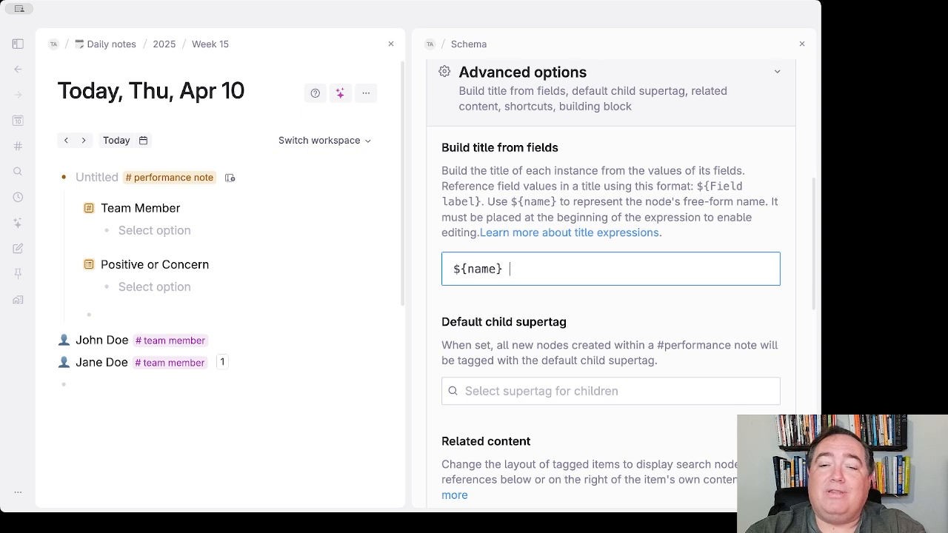
text(${)
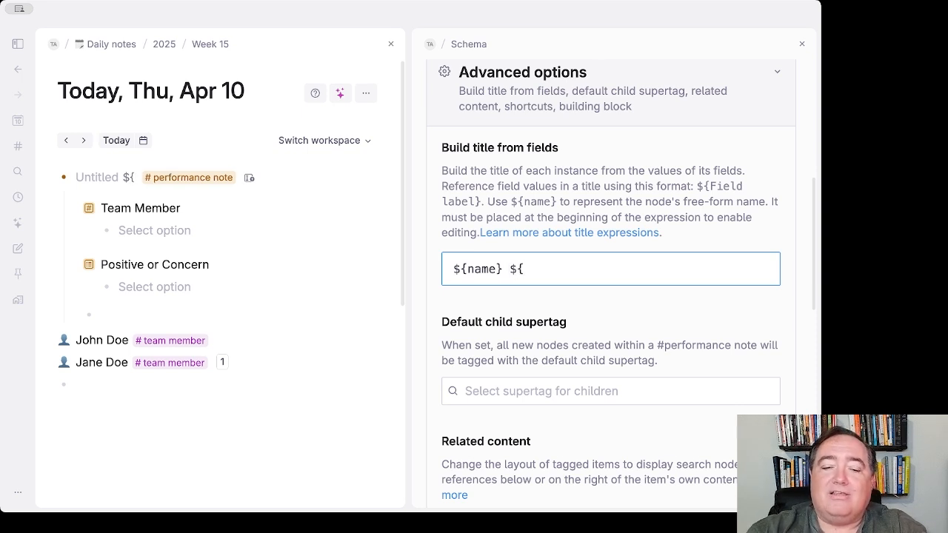
text(Positive )
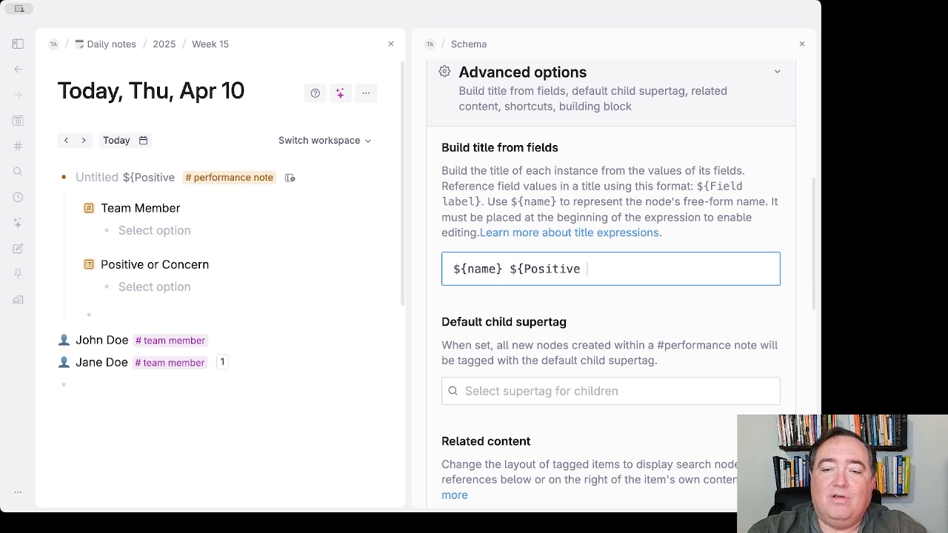
text(or Concer)
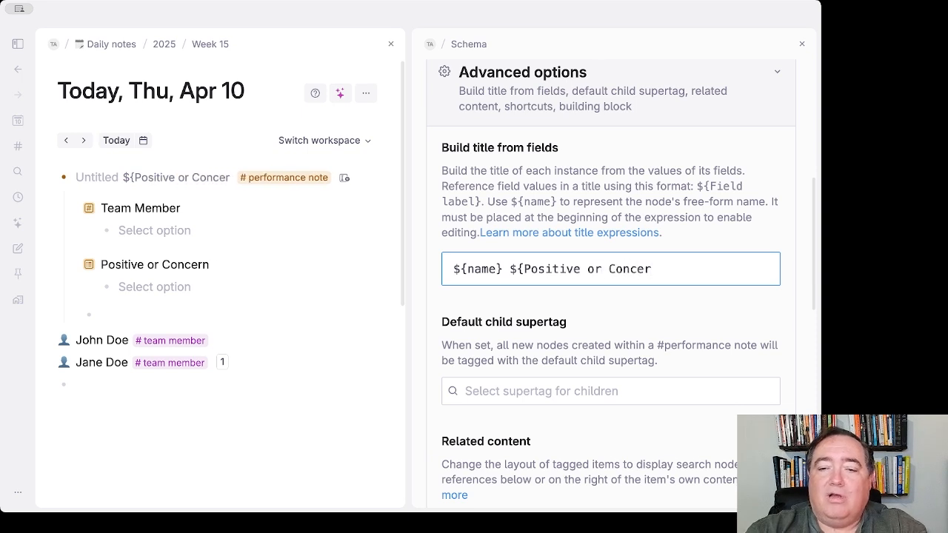
text(n)
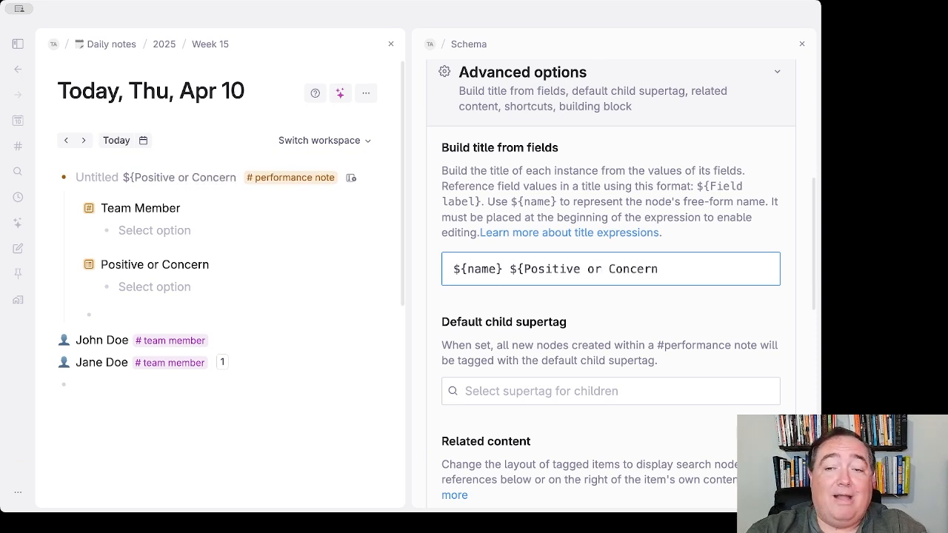
text(.Icon})
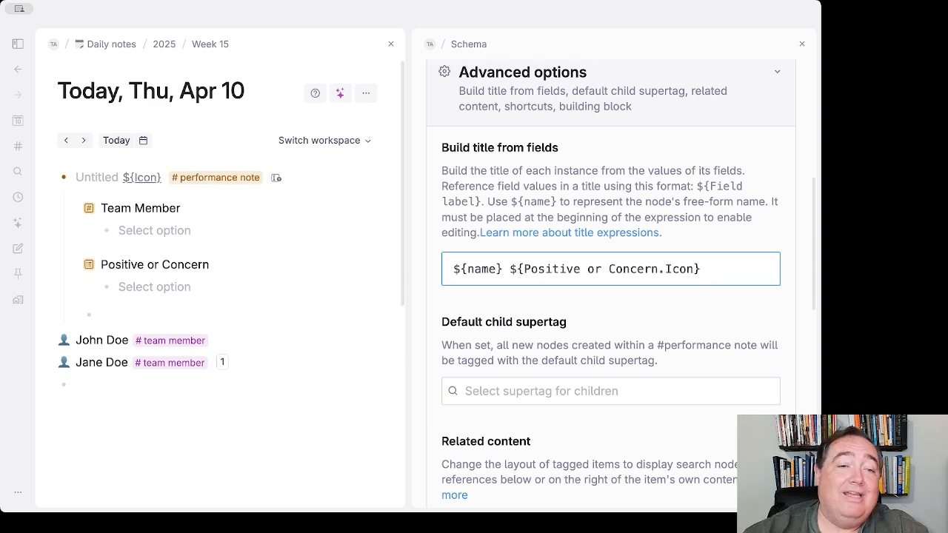
Step: Expand the performance note supertag's content template and recheck the title expression against its fields
scroll(555, 211, up, 5)
scroll(555, 214, down, 1)
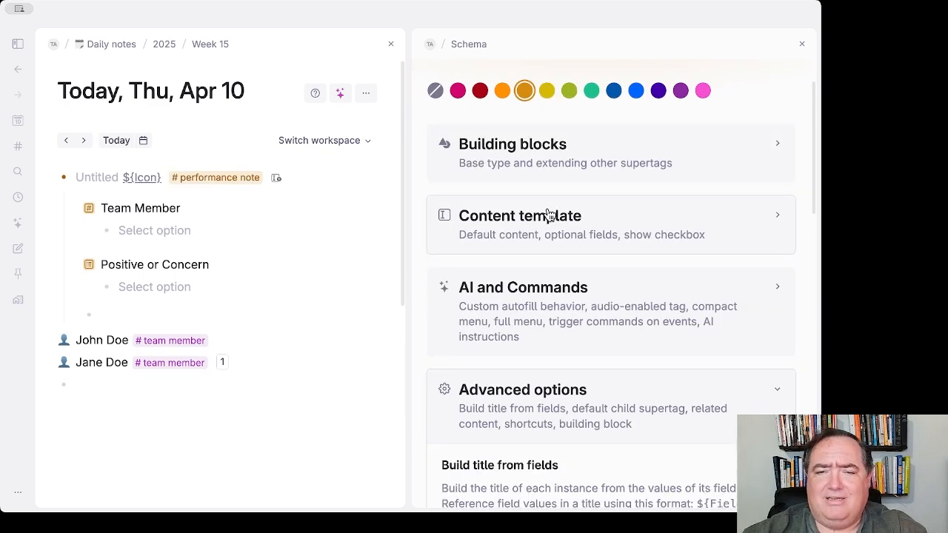
click(548, 222)
scroll(511, 345, down, 10)
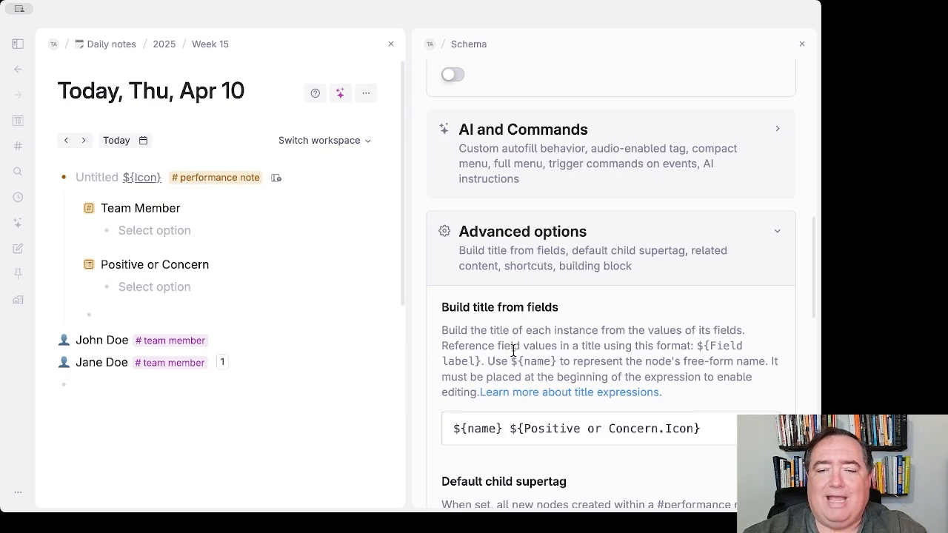
scroll(506, 348, down, 2)
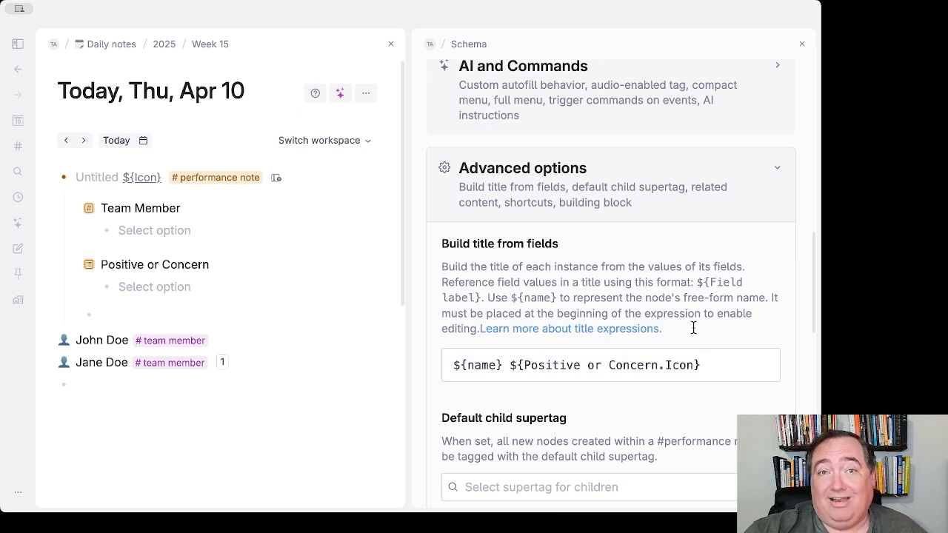
Step: Fill in the untitled performance note with the first listed team member, the name "Great phone call with client" and the Positive option
click(160, 229)
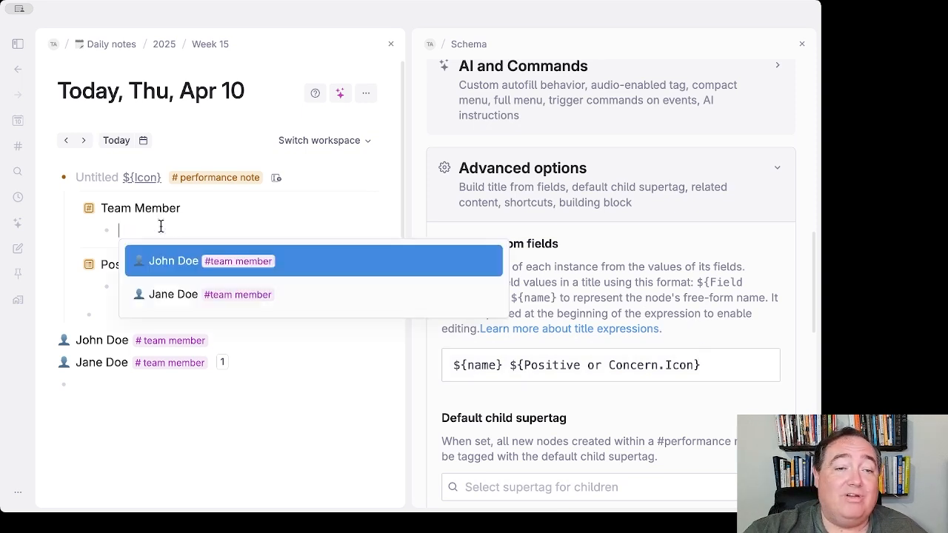
click(104, 182)
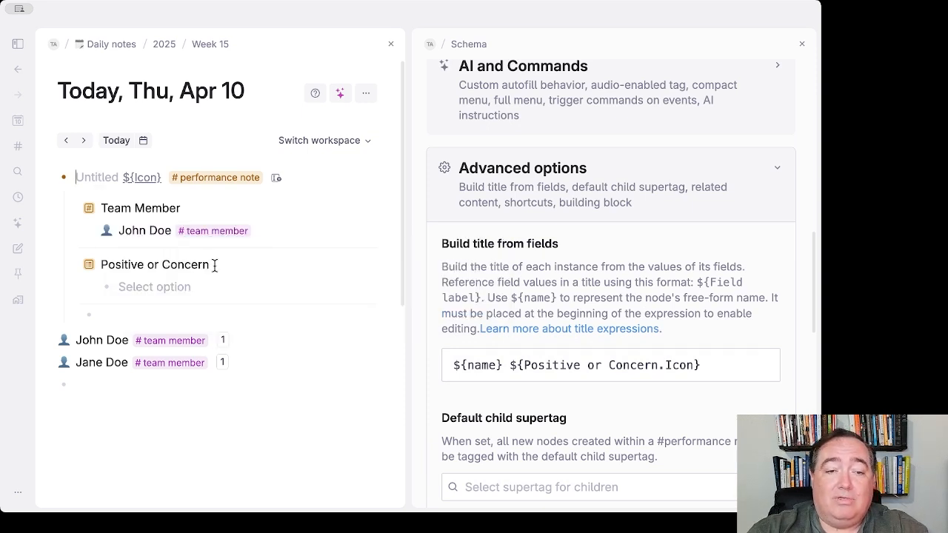
text(Great hpone)
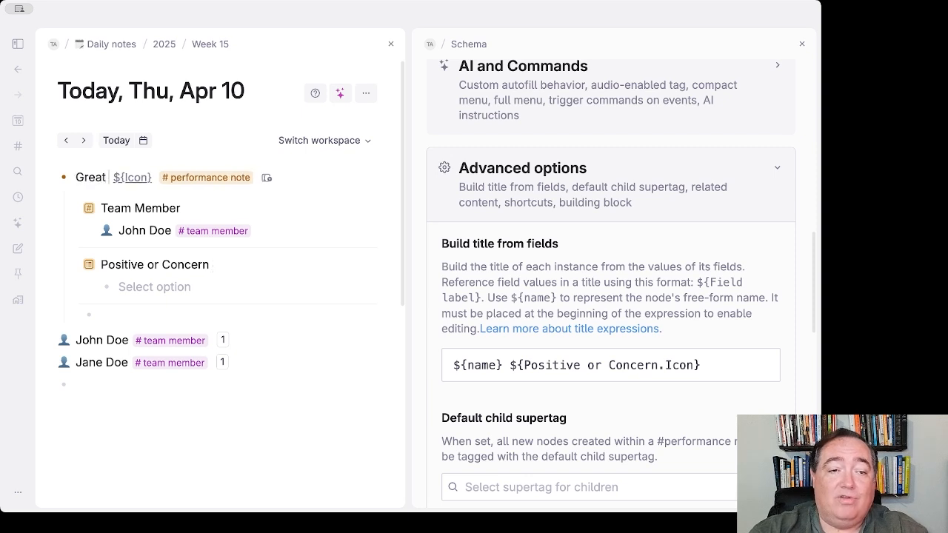
key(BackSpace)
key(BackSpace)
key(BackSpace)
key(BackSpace)
key(BackSpace)
text(phon)
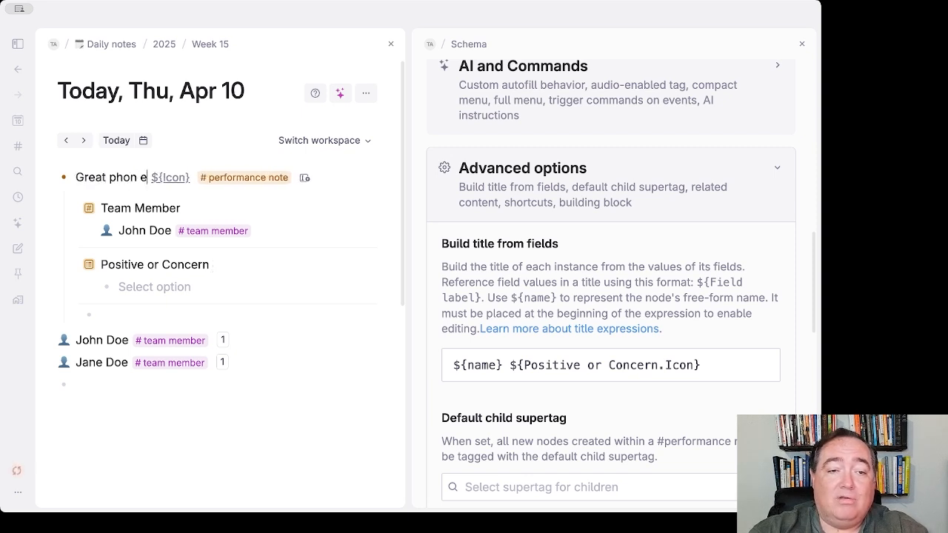
text(e call with client)
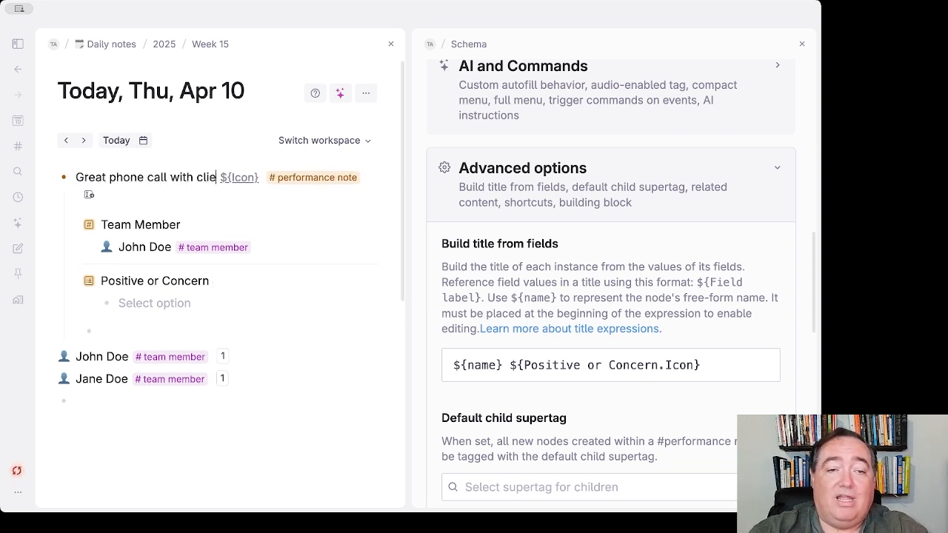
click(169, 305)
click(169, 328)
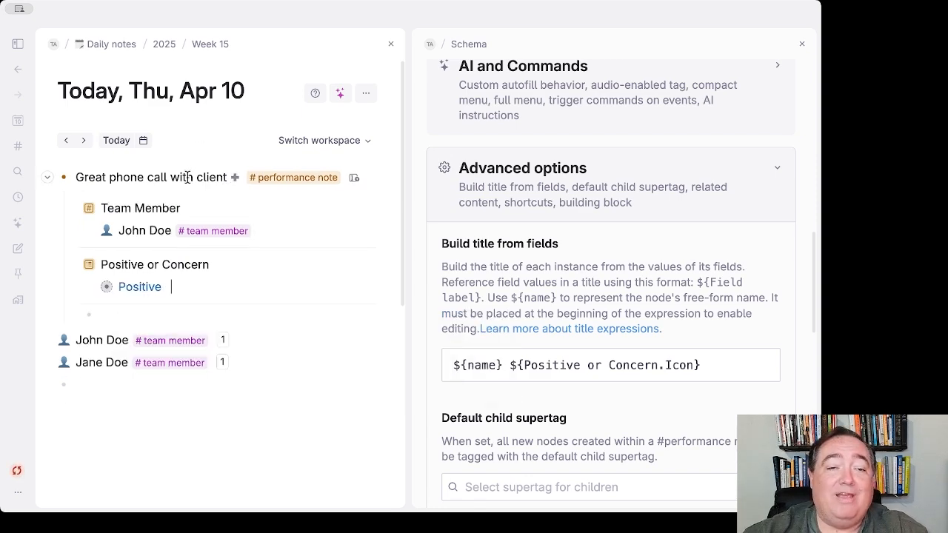
Step: Insert ${Team Member} between ${name} and ${Positive or Concern.Icon} in the performance note's title expression
scroll(659, 373, down, 2)
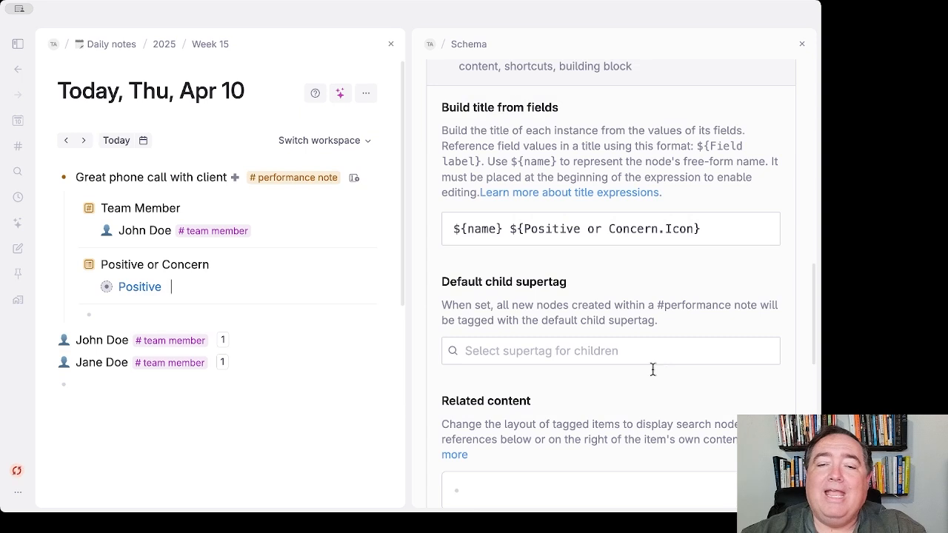
click(504, 229)
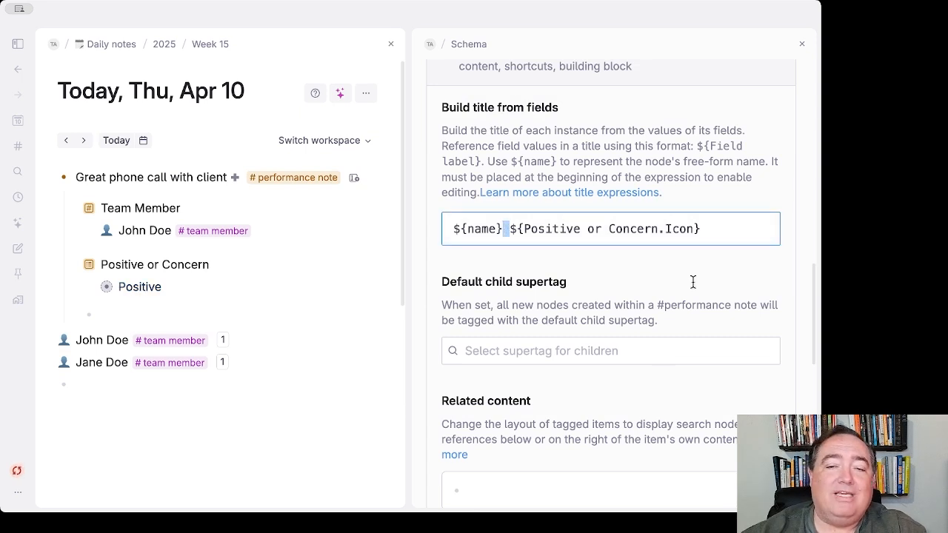
text(${)
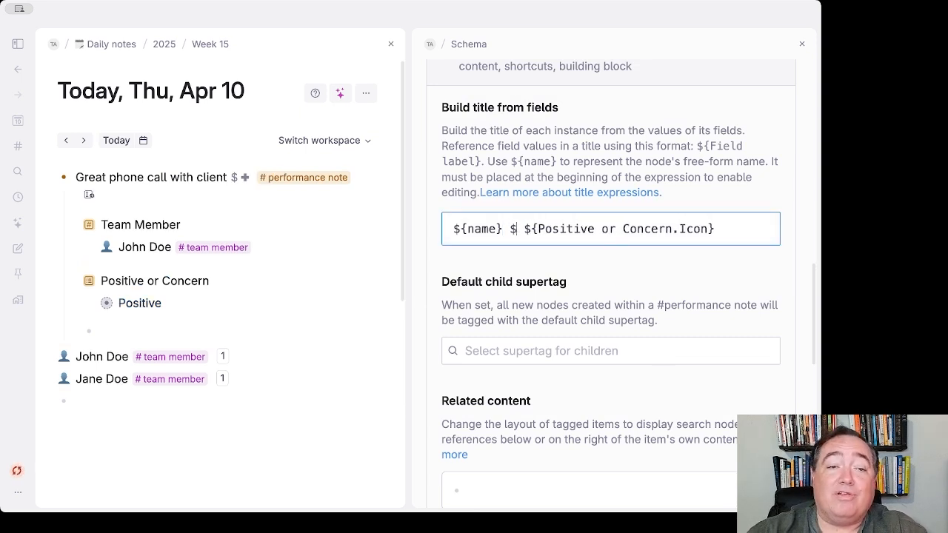
text(Team Member})
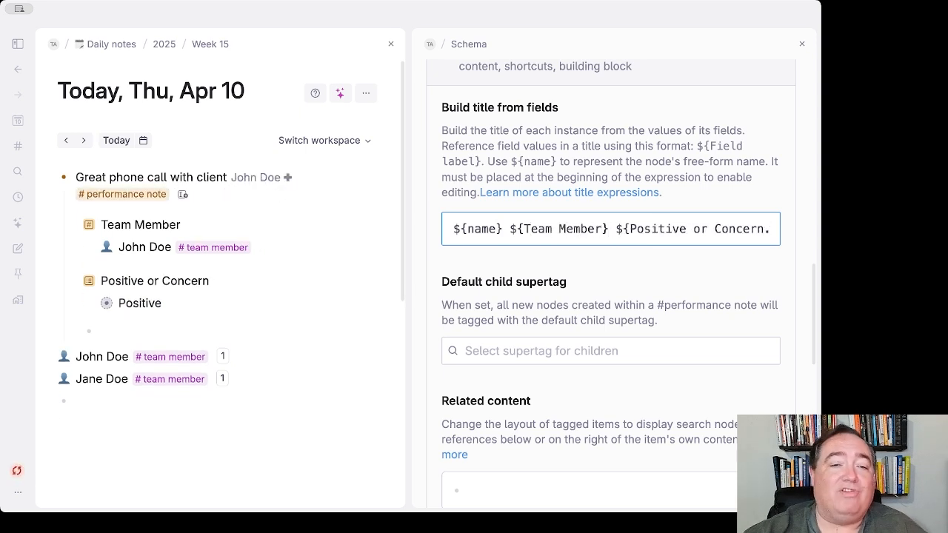
click(764, 300)
key(Right)
key(Right)
key(Right)
key(Right)
key(Right)
key(Right)
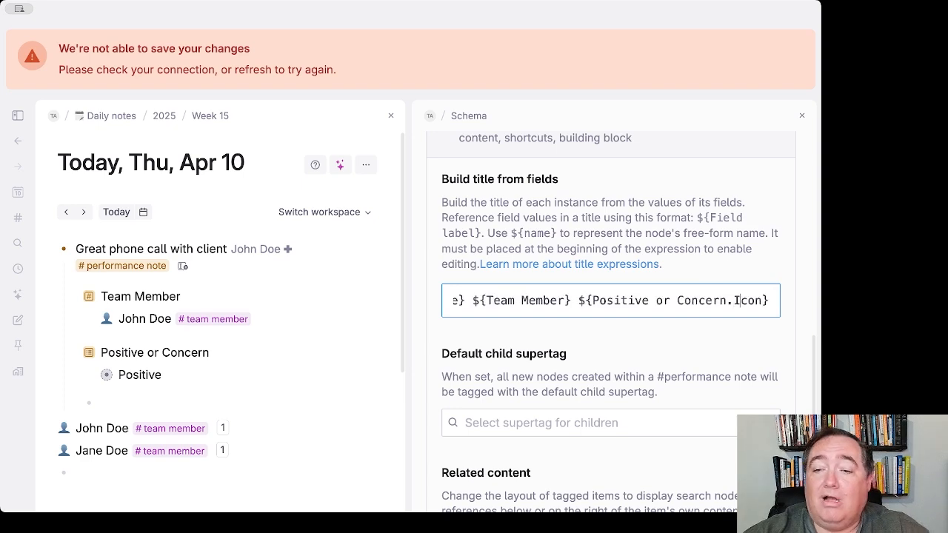
click(467, 351)
click(101, 331)
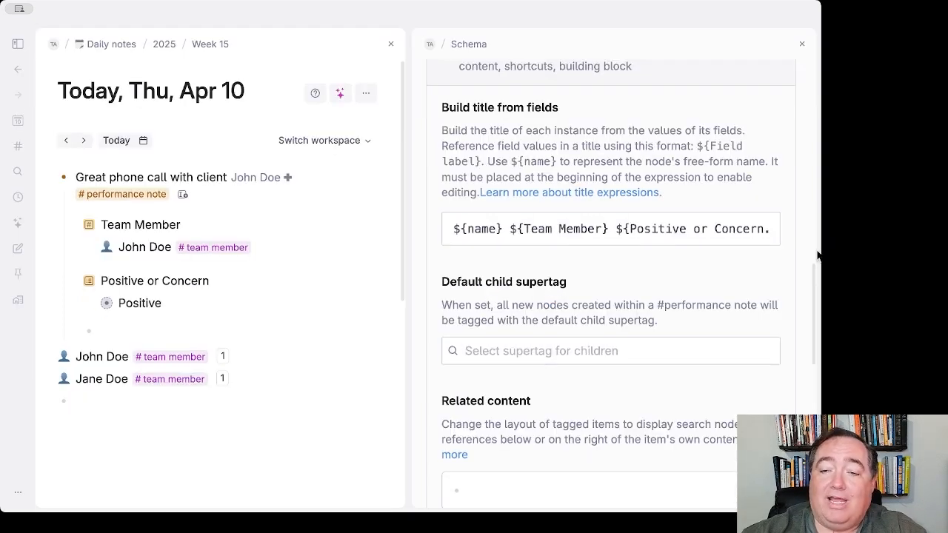
Step: Append the creation date as ${cdate} to the end of the performance note's title expression
click(766, 228)
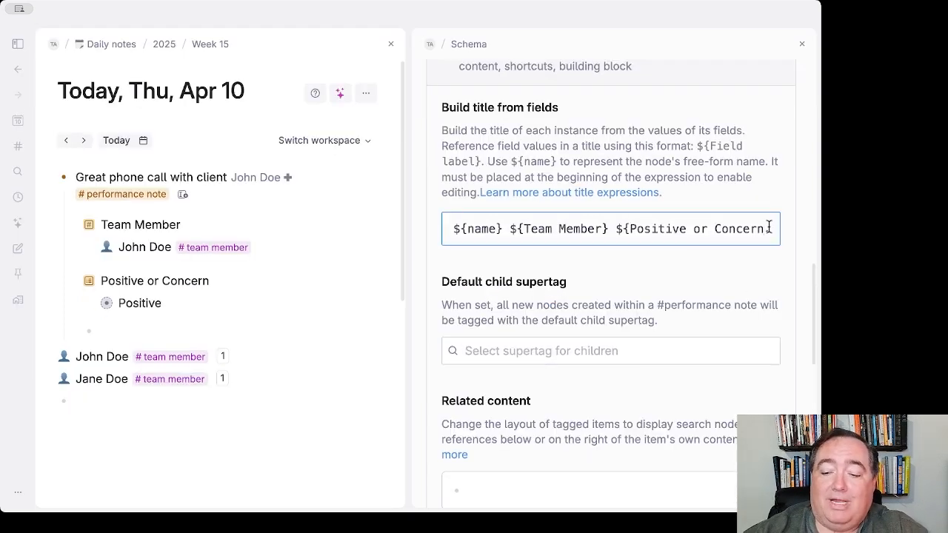
text(.Icon})
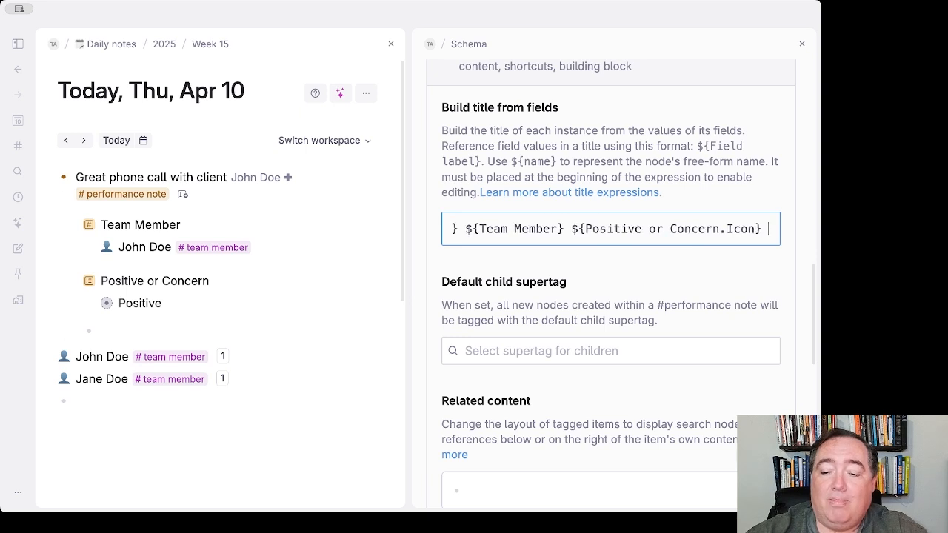
text( {)
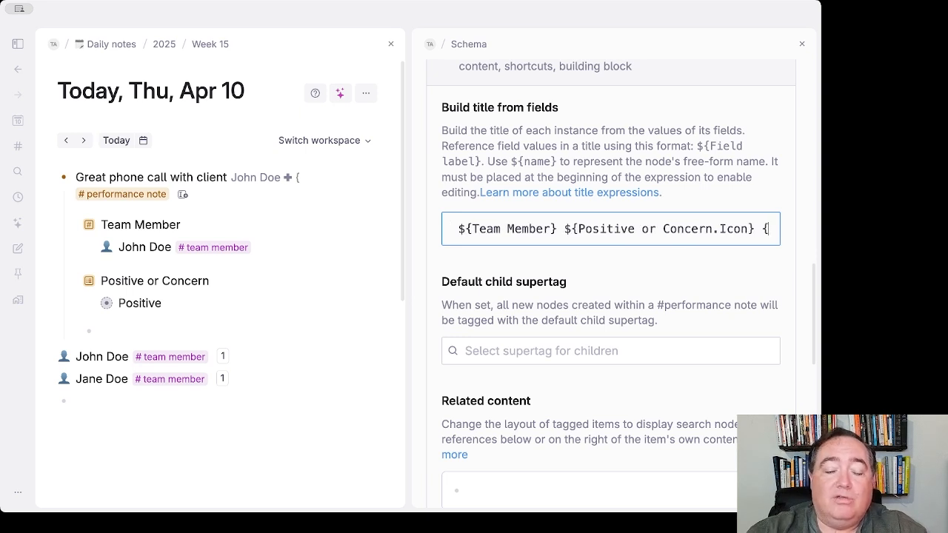
text(cdate})
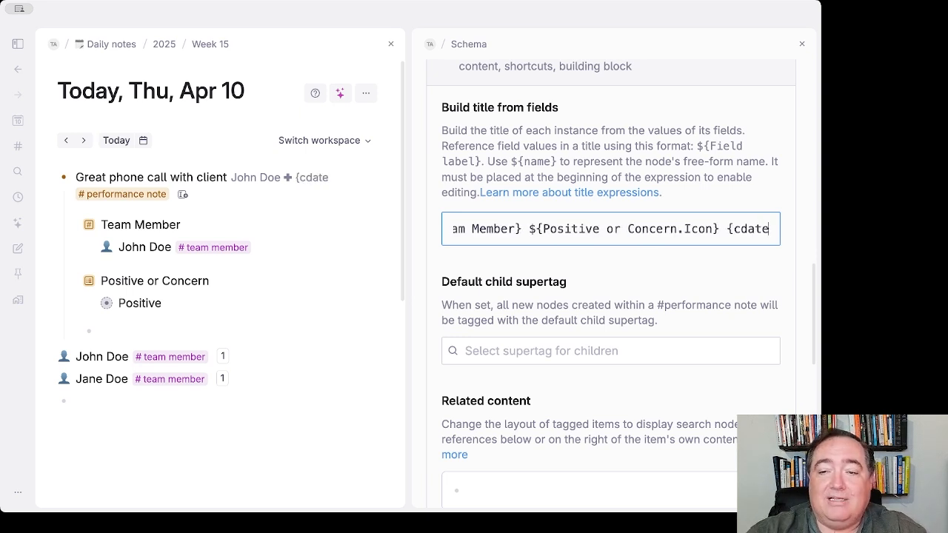
key(BackSpace)
key(BackSpace)
key(BackSpace)
key(BackSpace)
key(BackSpace)
key(BackSpace)
key(BackSpace)
text(${Te)
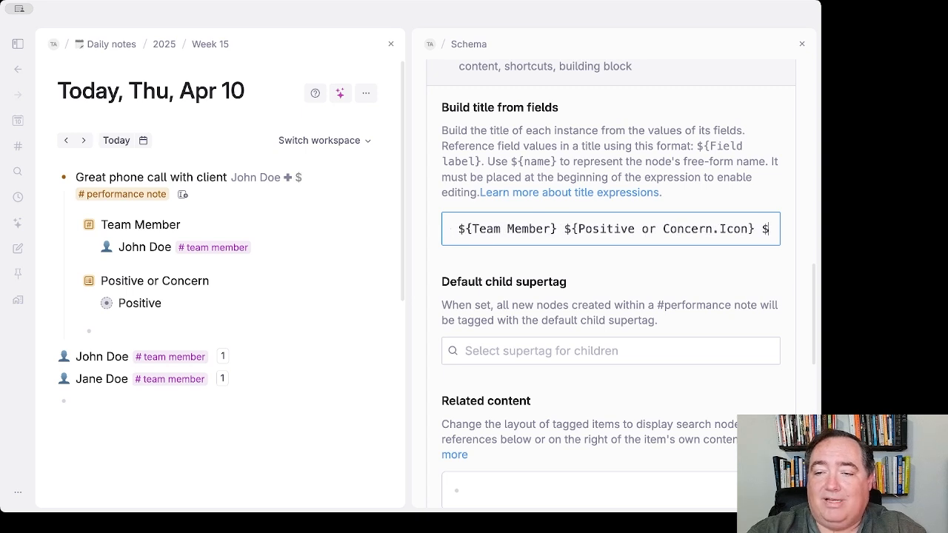
text(cdate})
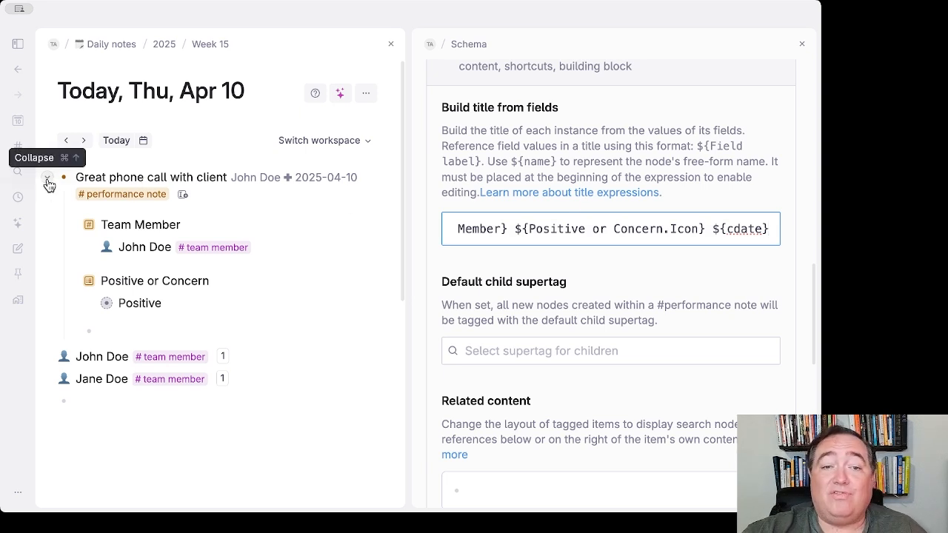
Step: Collapse the finished performance note and close the performance note supertag configuration
click(47, 181)
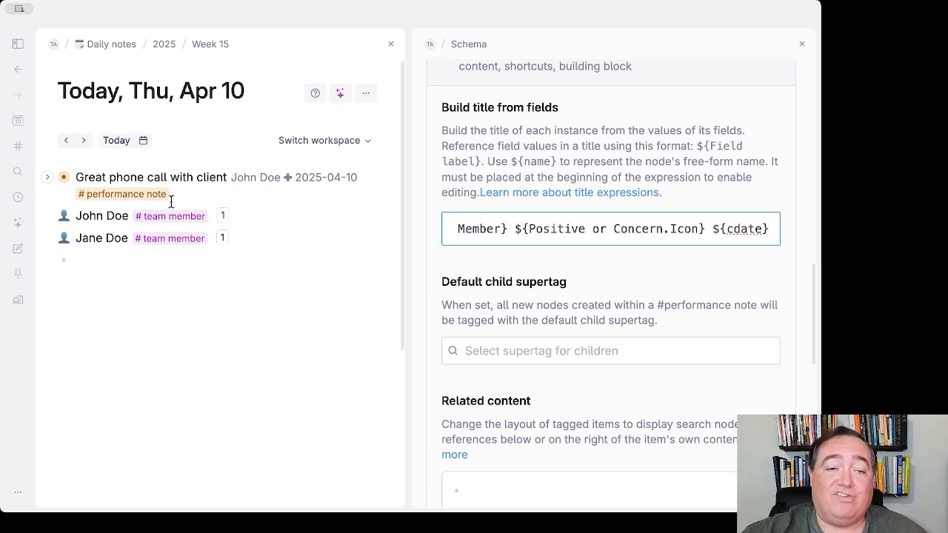
click(800, 51)
click(801, 45)
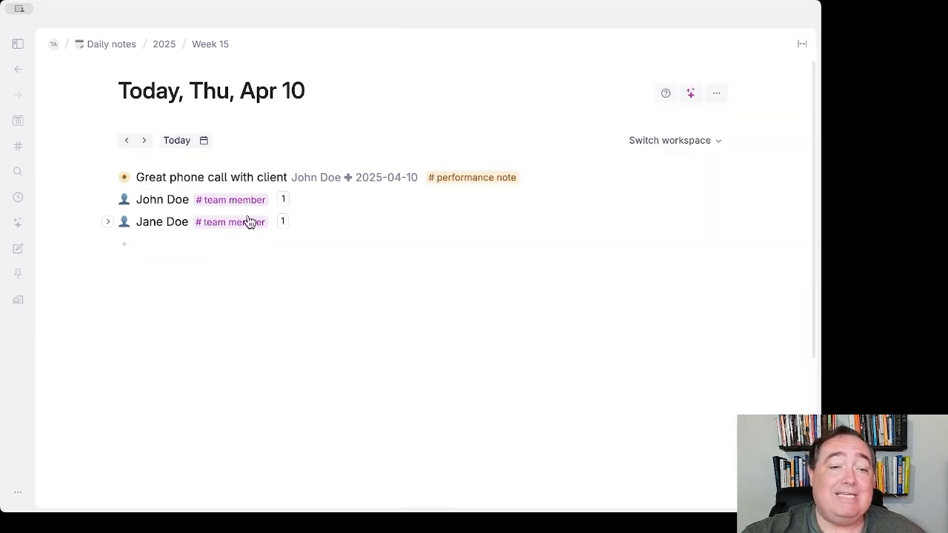
Step: Open the team member supertag's configuration beside the daily note and widen its pane
click(237, 201)
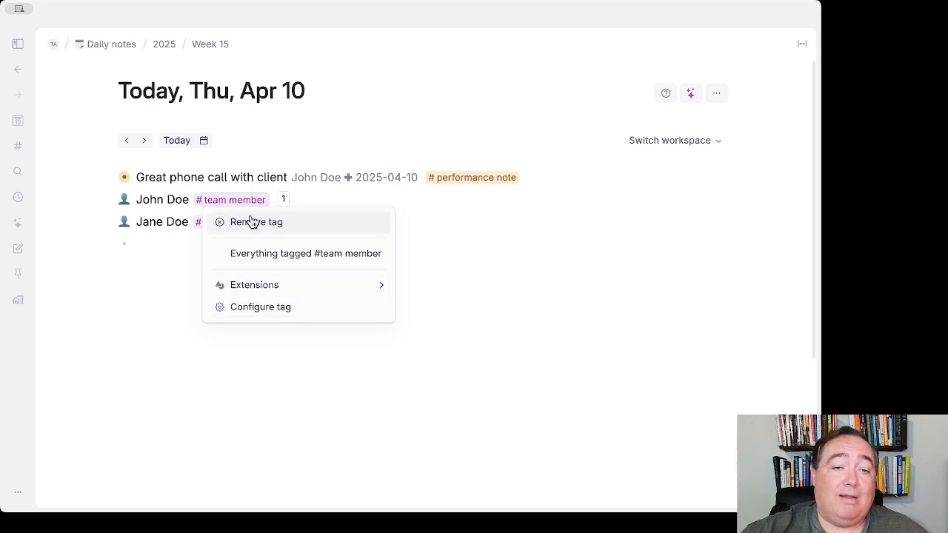
click(248, 311)
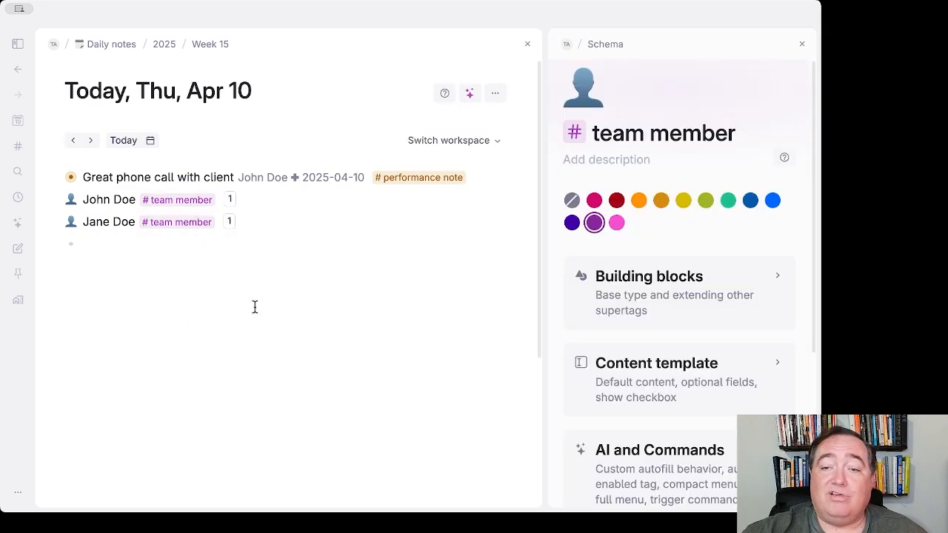
drag(545, 258, 425, 256)
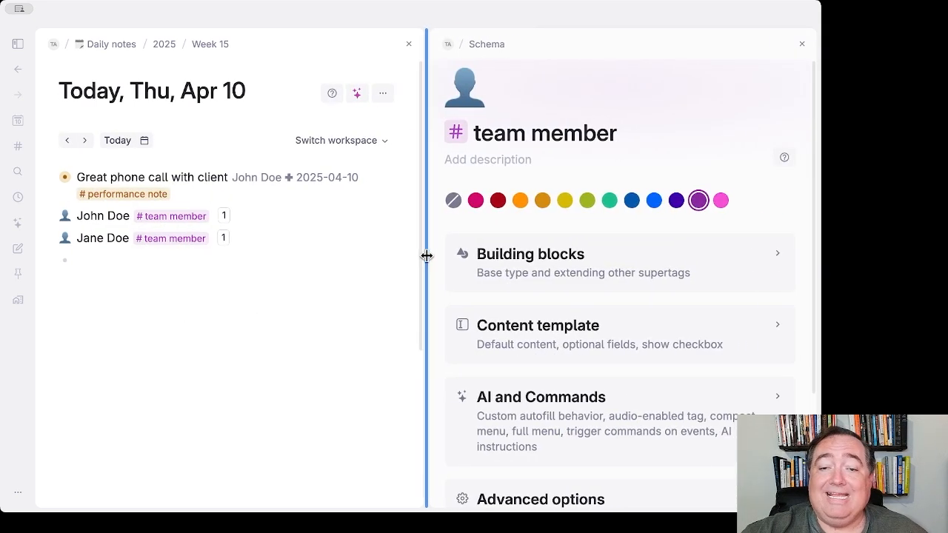
click(546, 346)
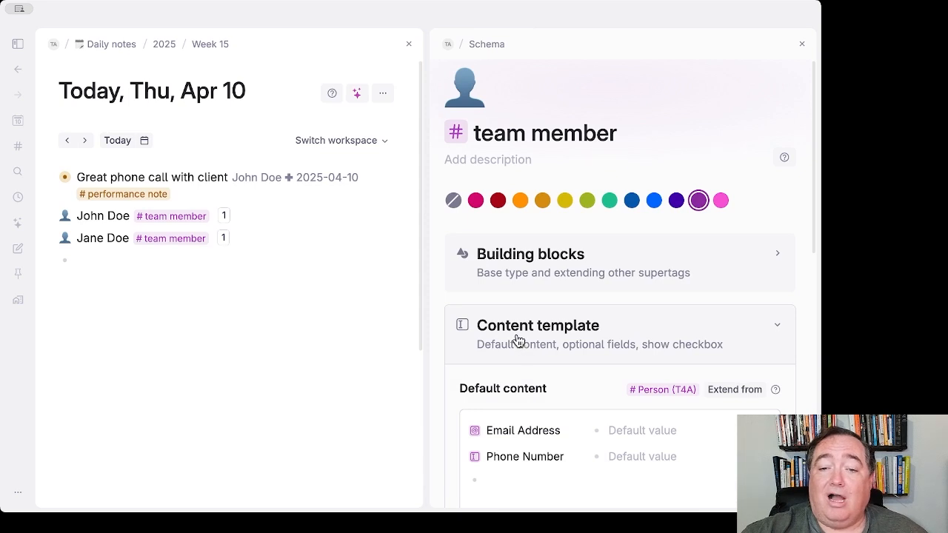
scroll(517, 339, down, 2)
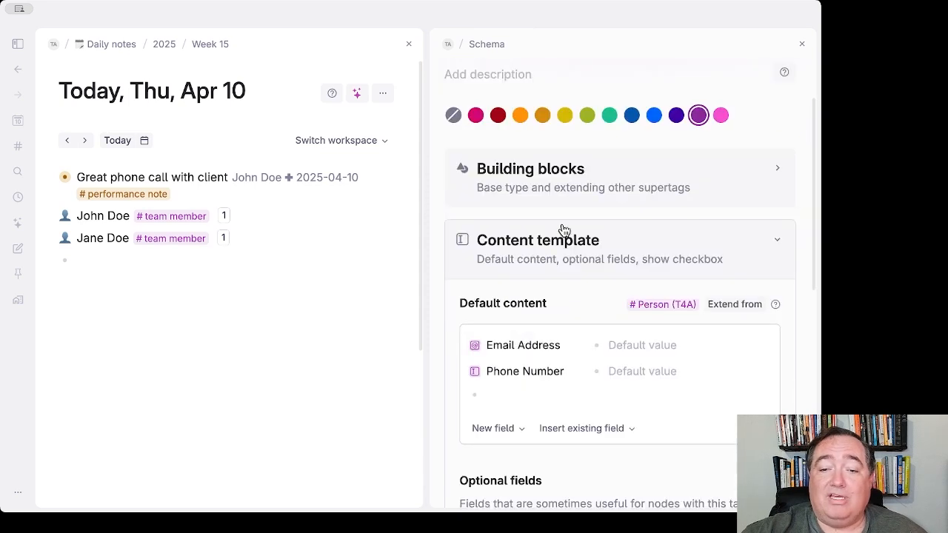
click(532, 265)
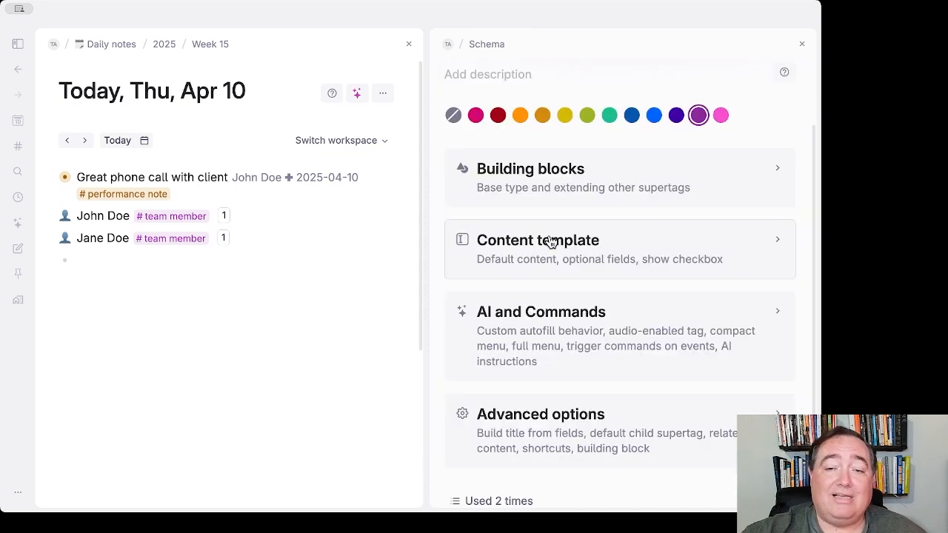
Step: Add a node named "Performance Notes" to the related content in the team member supertag's advanced options
scroll(546, 246, down, 1)
click(515, 358)
scroll(491, 279, down, 3)
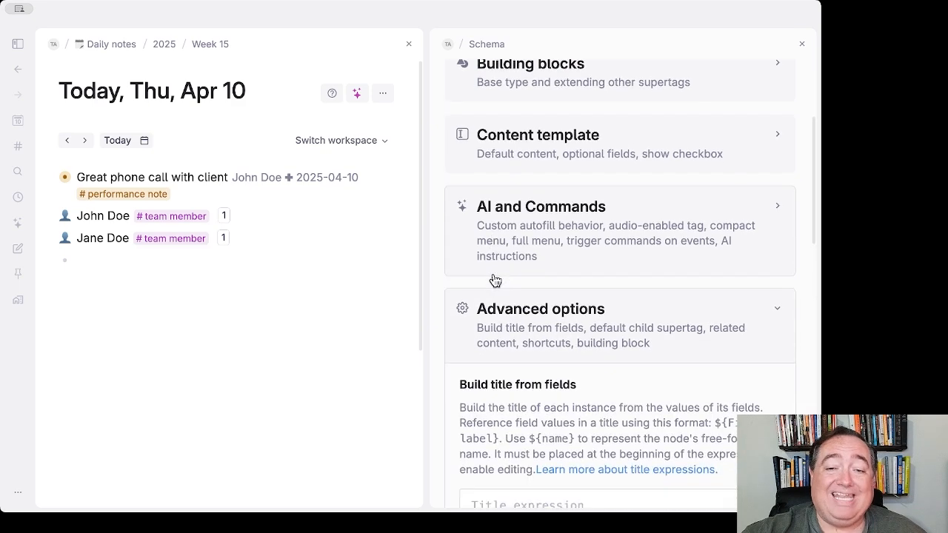
scroll(586, 199, down, 5)
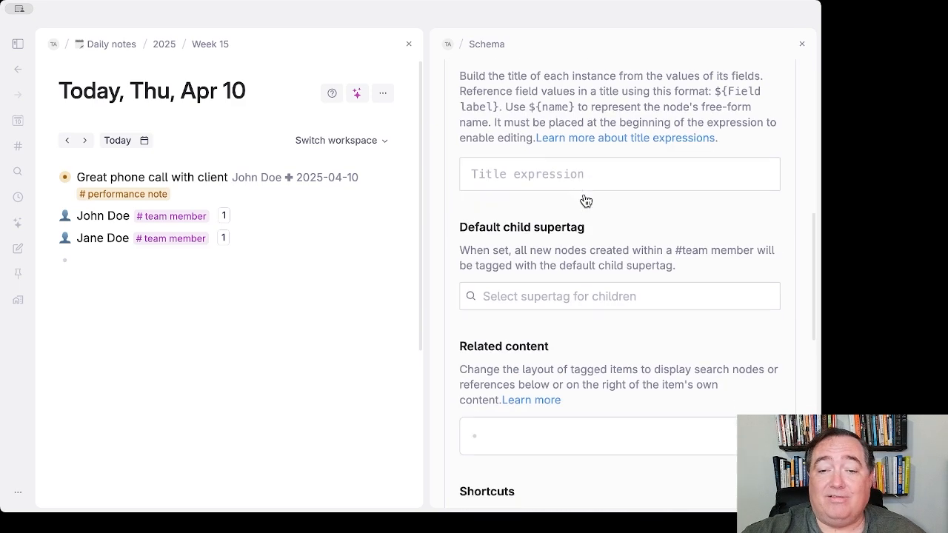
scroll(508, 303, down, 1)
click(507, 255)
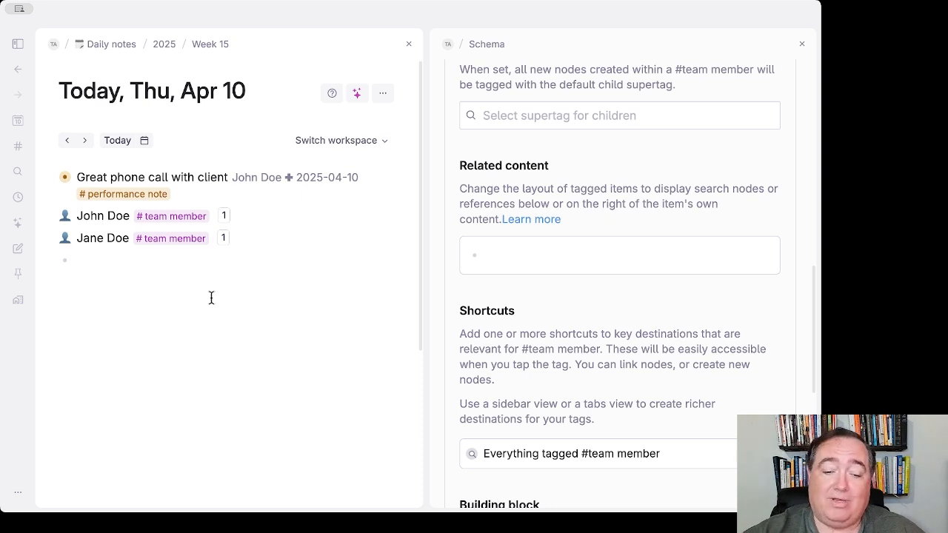
text(Per)
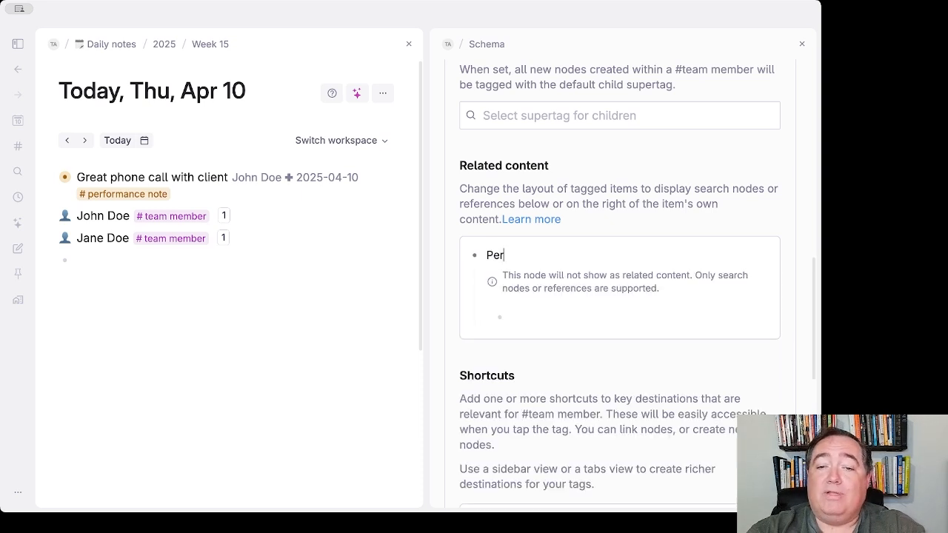
text(formance Notes)
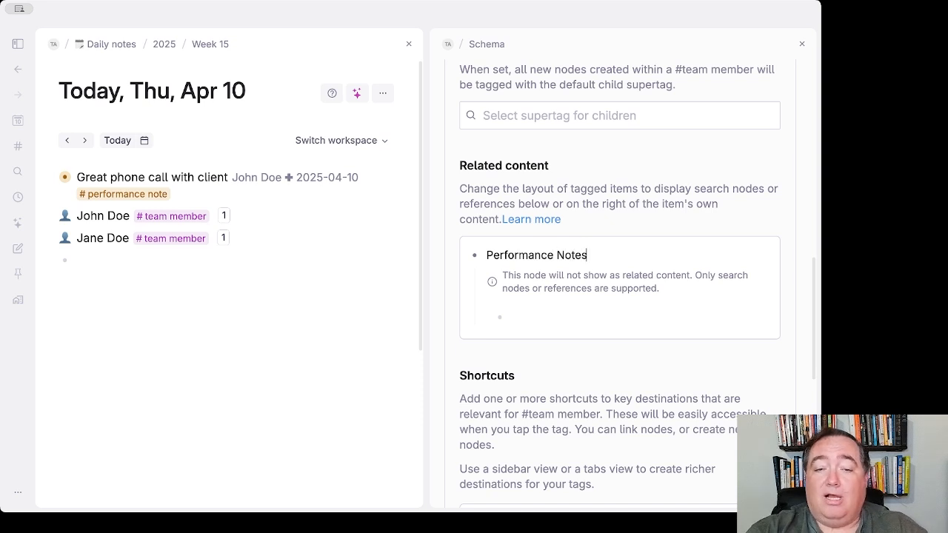
Step: Convert the Performance Notes related content node to a search node
key(ctrl+k)
text(search)
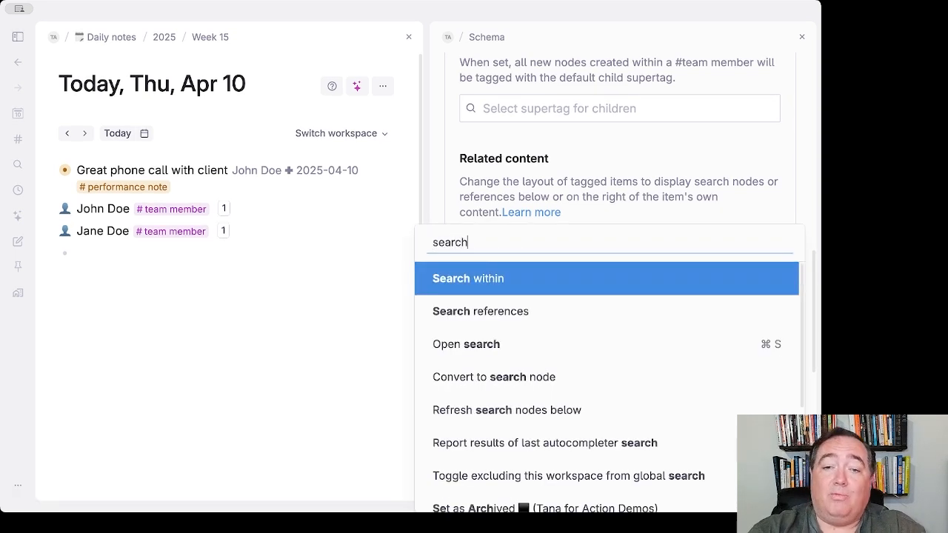
key(Down)
key(Down)
key(Down)
key(Return)
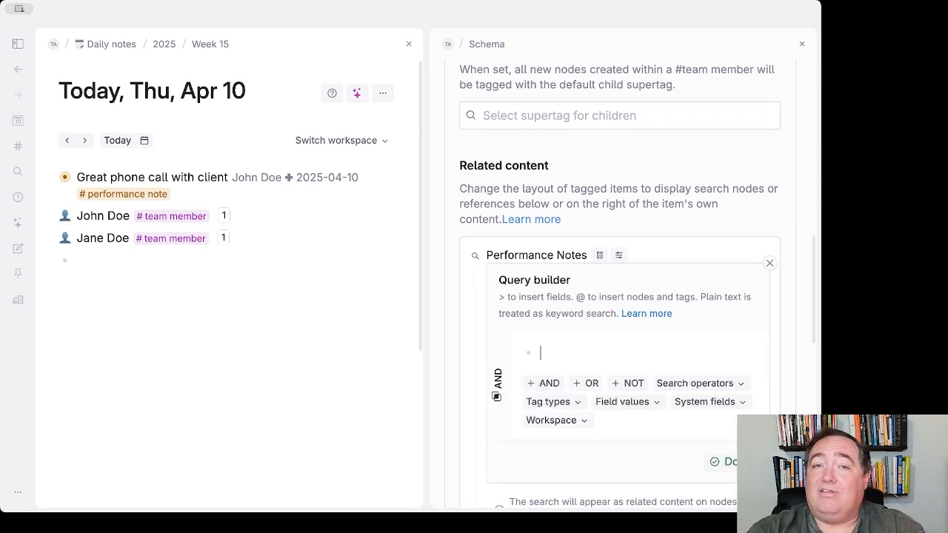
Step: Define the Performance Notes query to find nodes tagged performance note whose Team Member field is PARENT, and finish the query
text(#perfo)
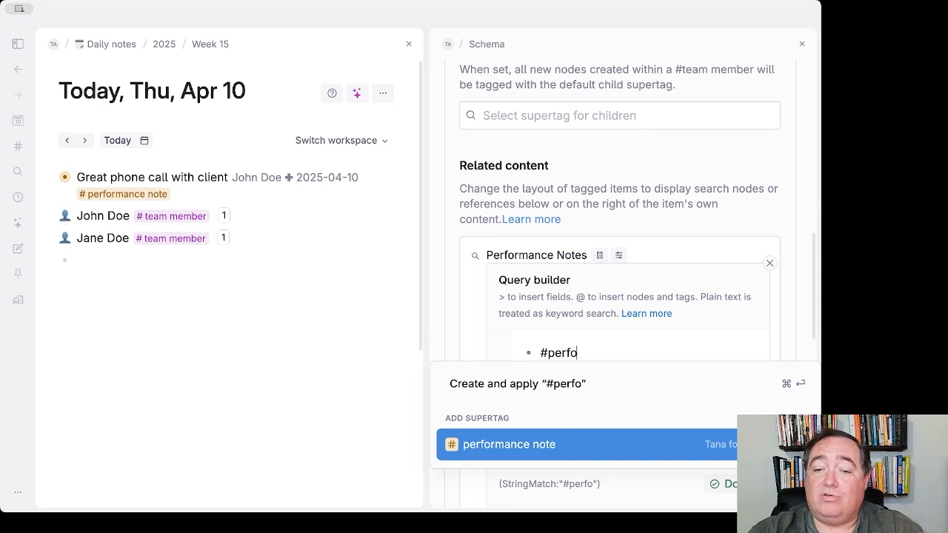
key(Return)
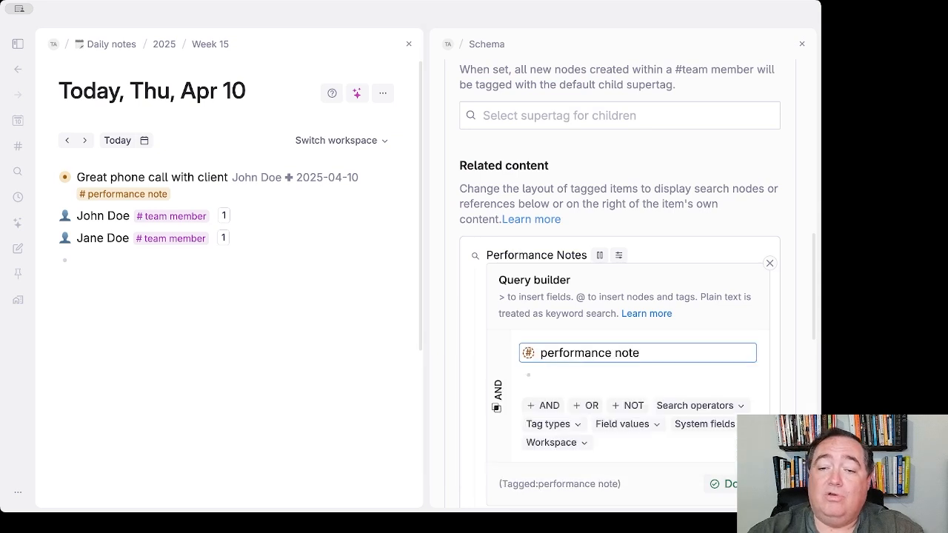
text(>Team)
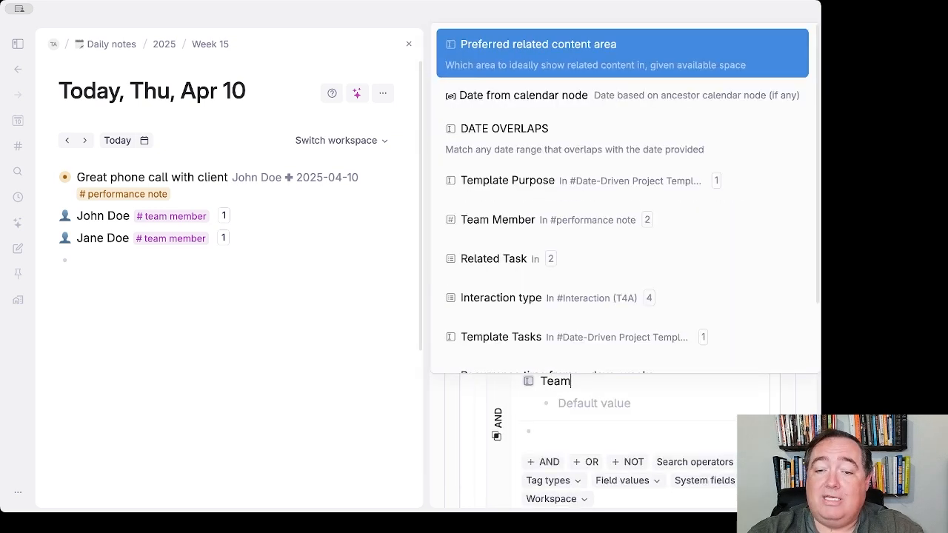
key(Down)
key(Return)
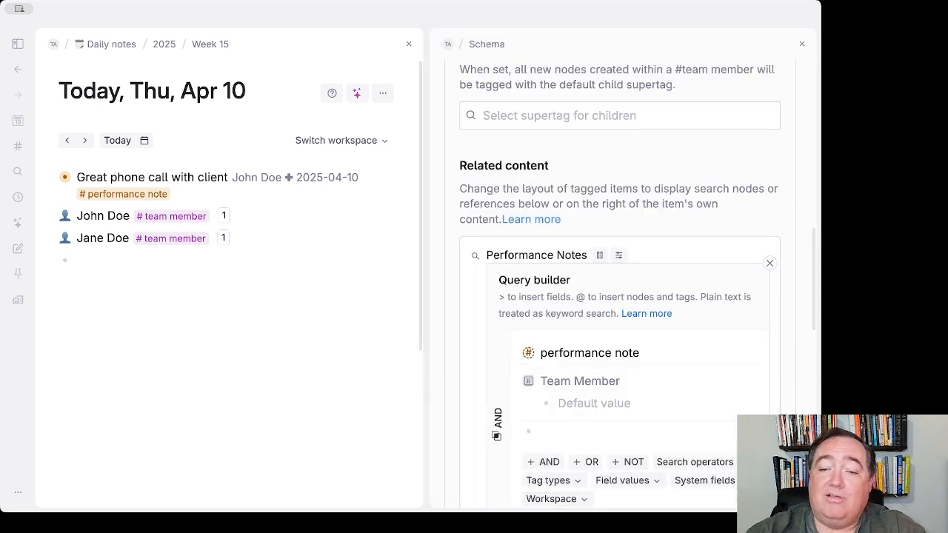
text(PARENT)
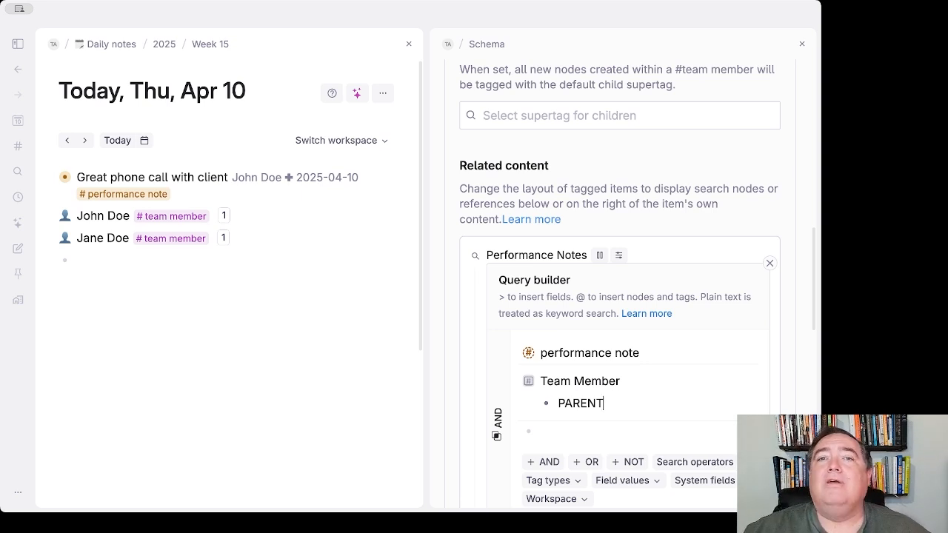
scroll(494, 323, down, 2)
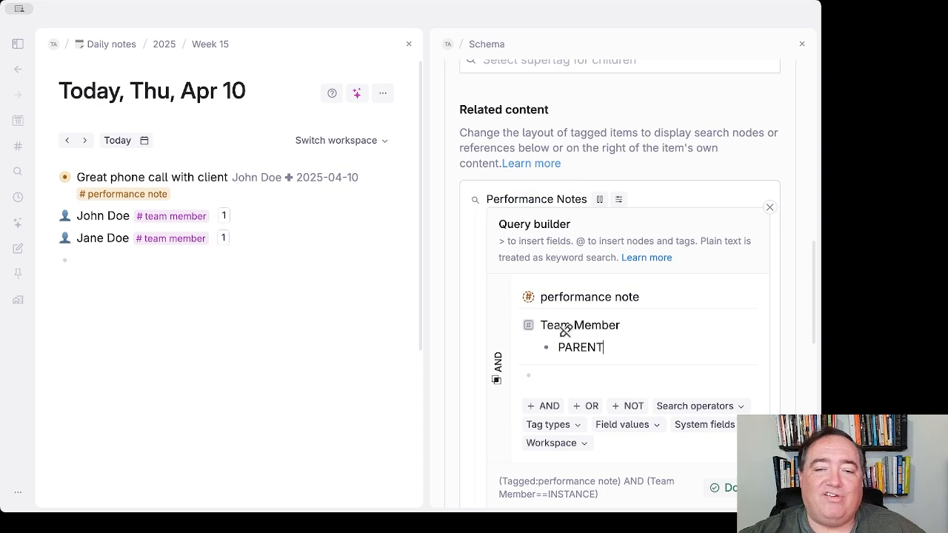
click(725, 475)
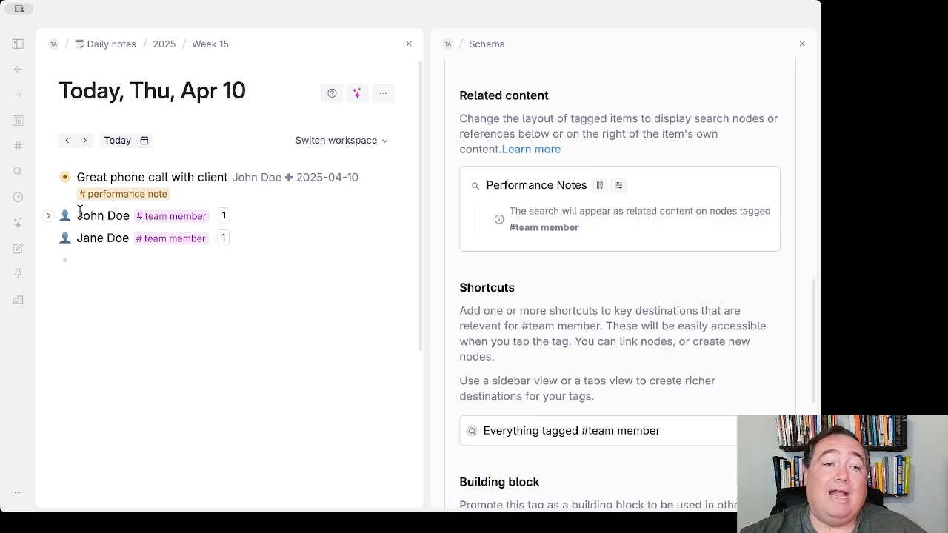
Step: Close the supertag configuration and open the first team member's page to view its Performance Notes section
drag(65, 216, 532, 182)
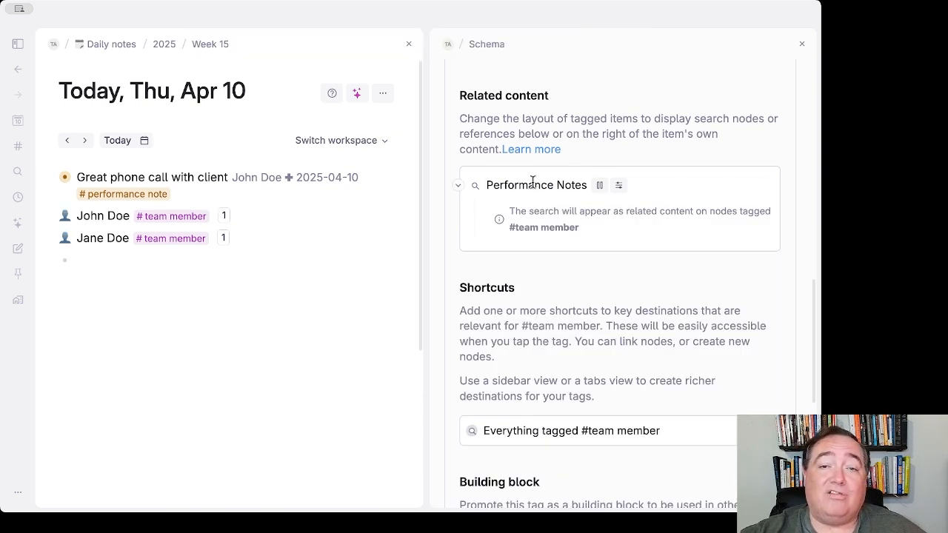
click(801, 44)
click(127, 202)
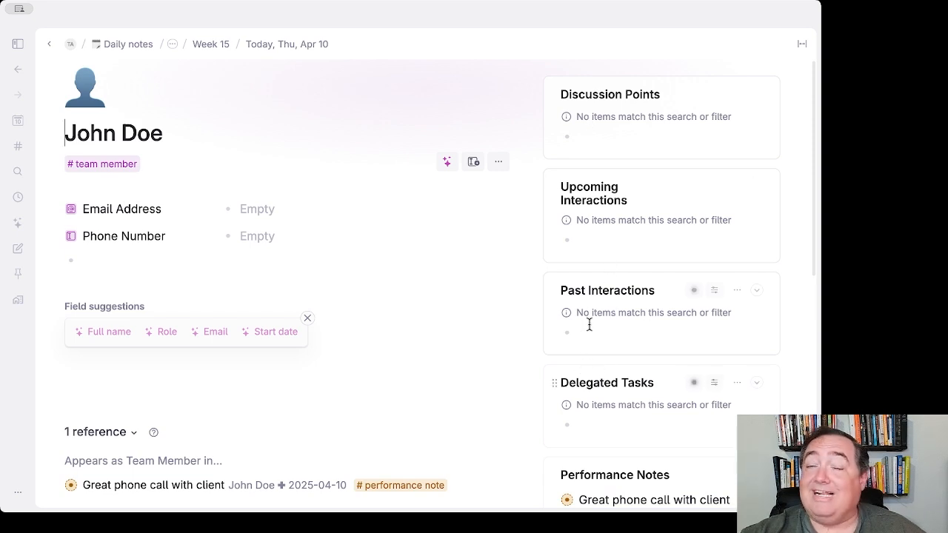
scroll(618, 328, down, 5)
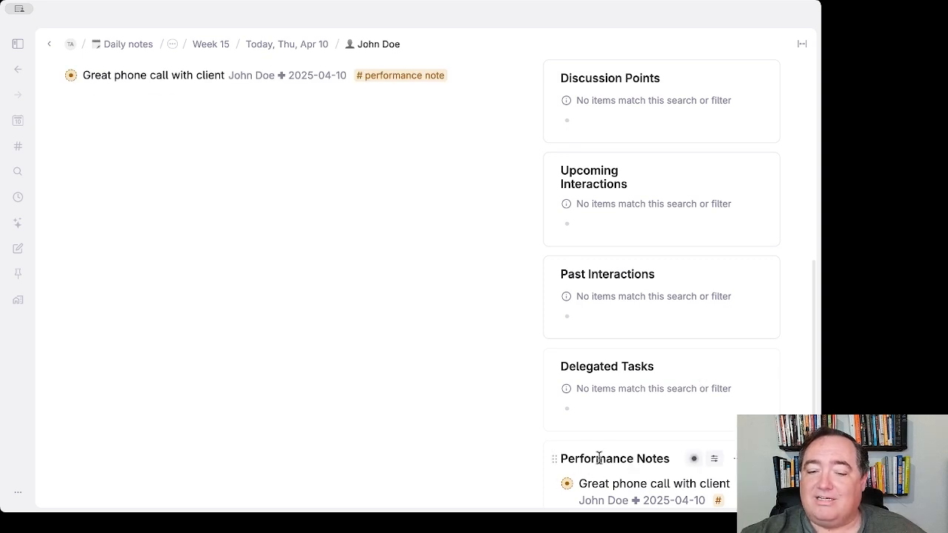
scroll(498, 428, up, 4)
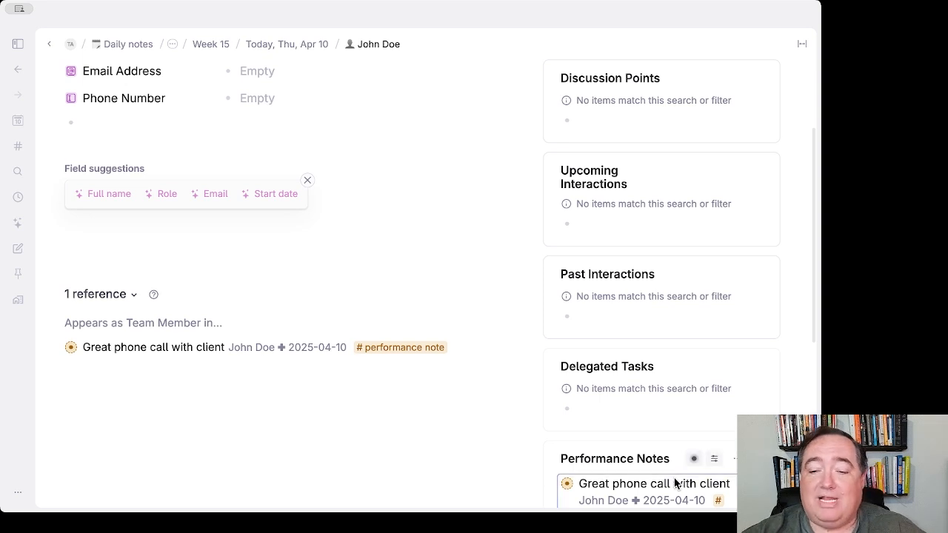
Step: Add a performance note titled "Bad phone call with customer" in the team member's Performance Notes section
key(Return)
scroll(662, 335, down, 2)
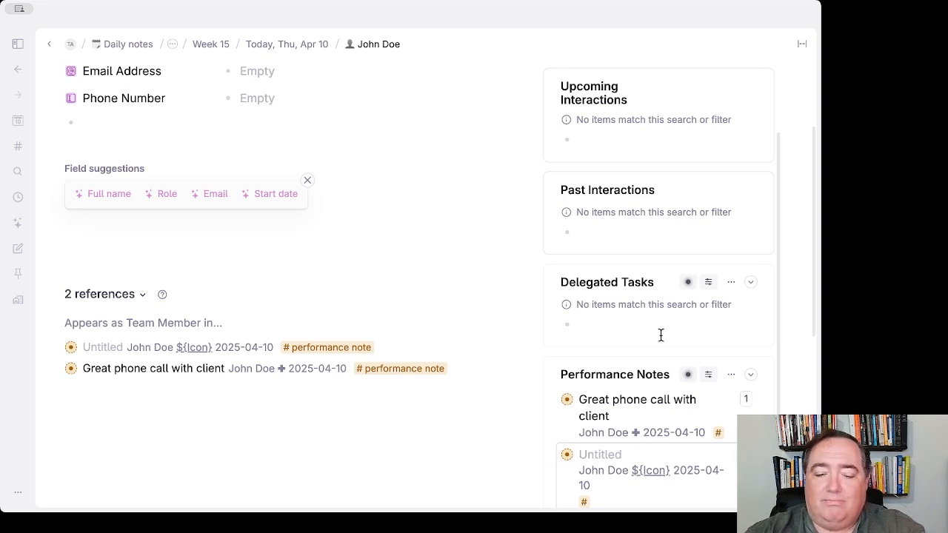
text(Bad phone cal)
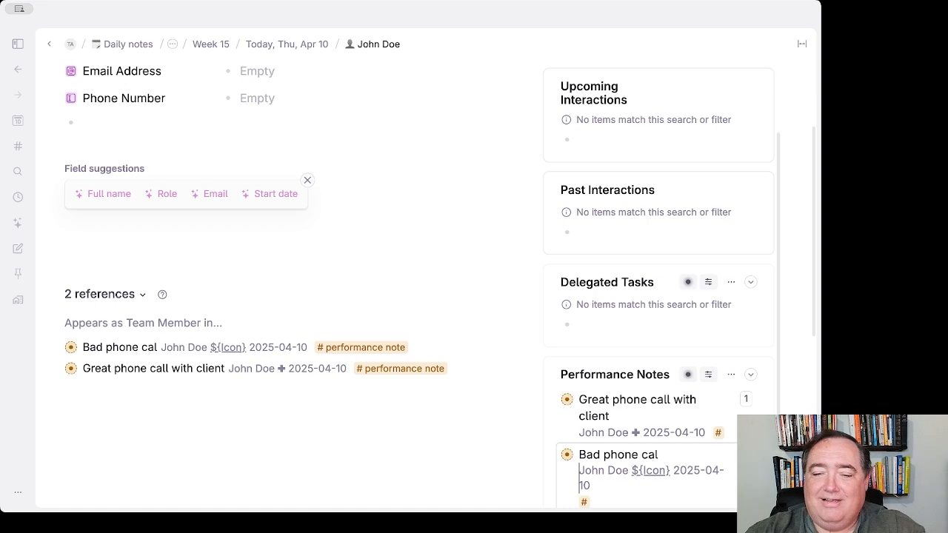
text(l with customer)
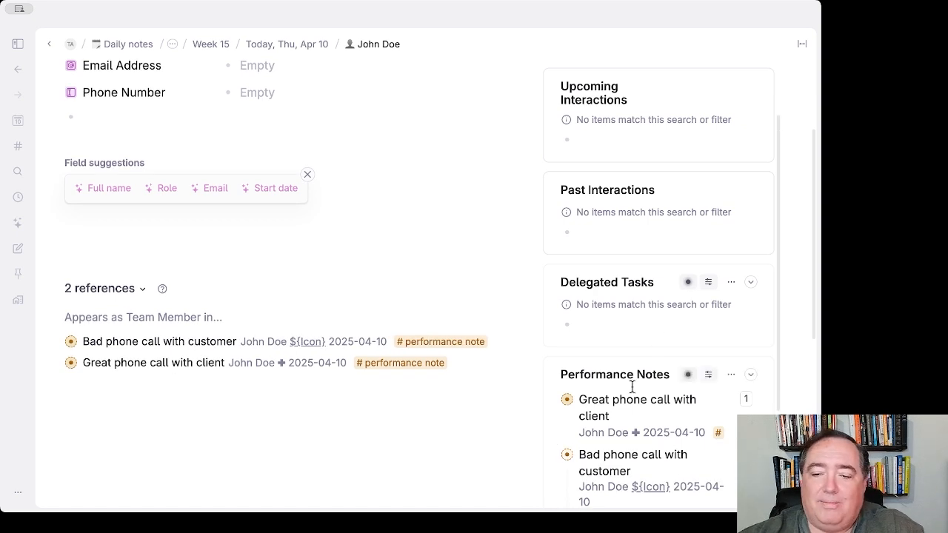
Step: Set the new note's Positive or Concern field to Concern and collapse the note
scroll(656, 334, down, 3)
click(652, 457)
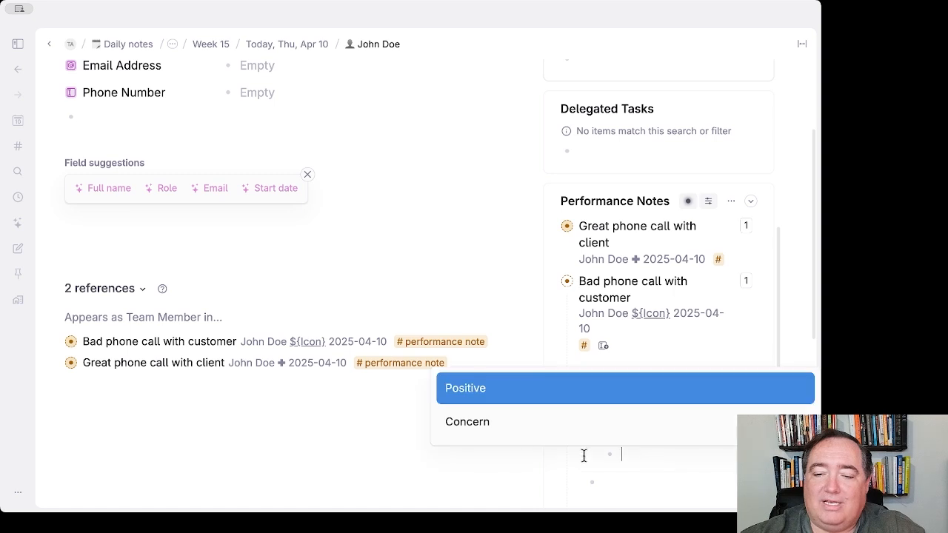
click(482, 422)
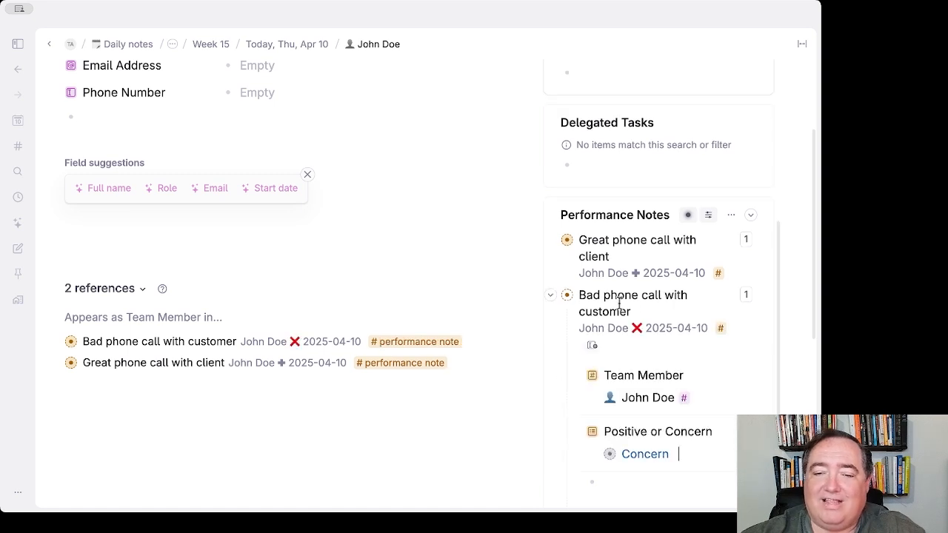
click(555, 296)
scroll(397, 218, down, 3)
scroll(385, 199, up, 5)
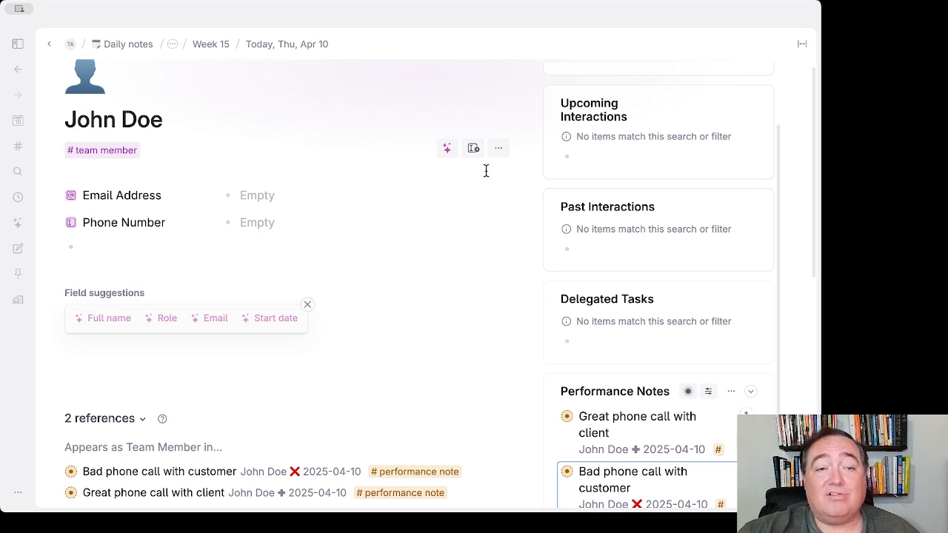
Step: Reopen the team member supertag's configuration and open the query editor of the Performance Notes related content search
click(110, 151)
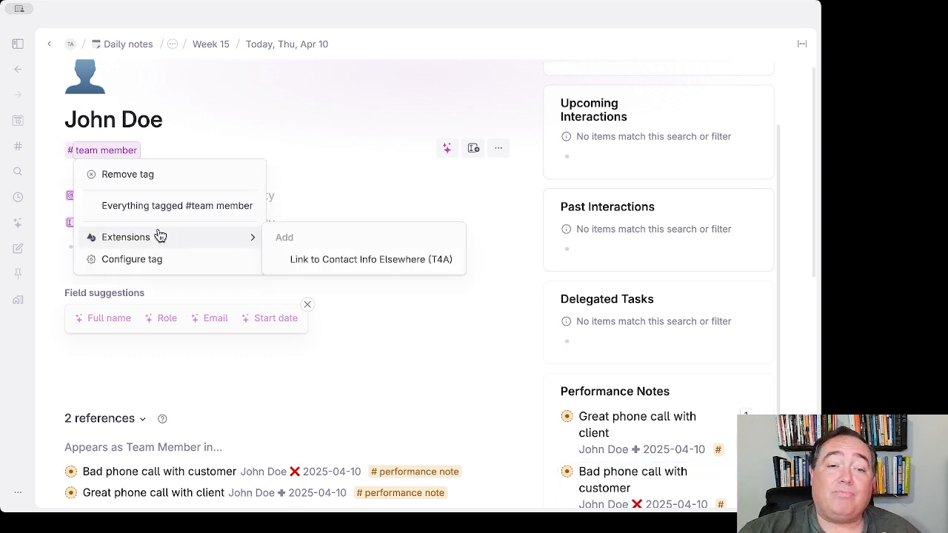
click(239, 258)
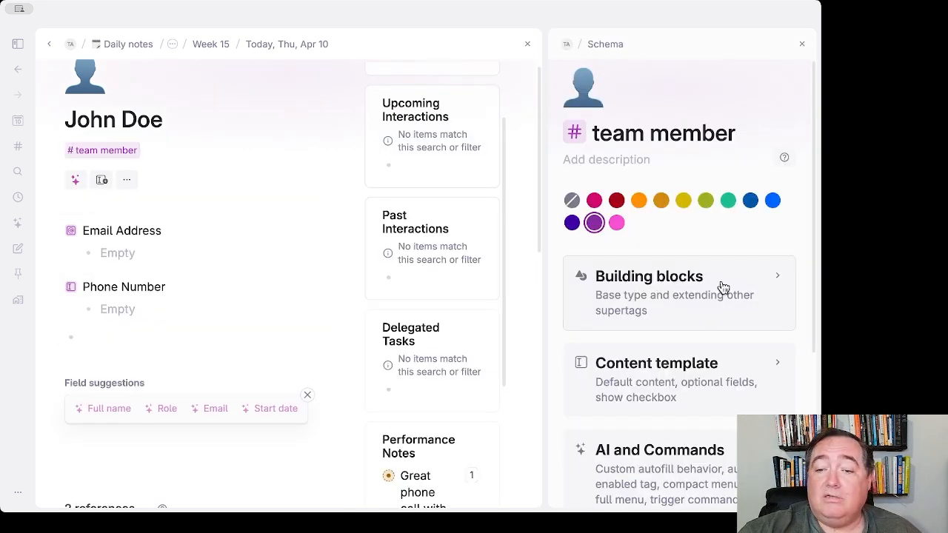
scroll(715, 280, down, 3)
click(687, 345)
scroll(711, 326, down, 10)
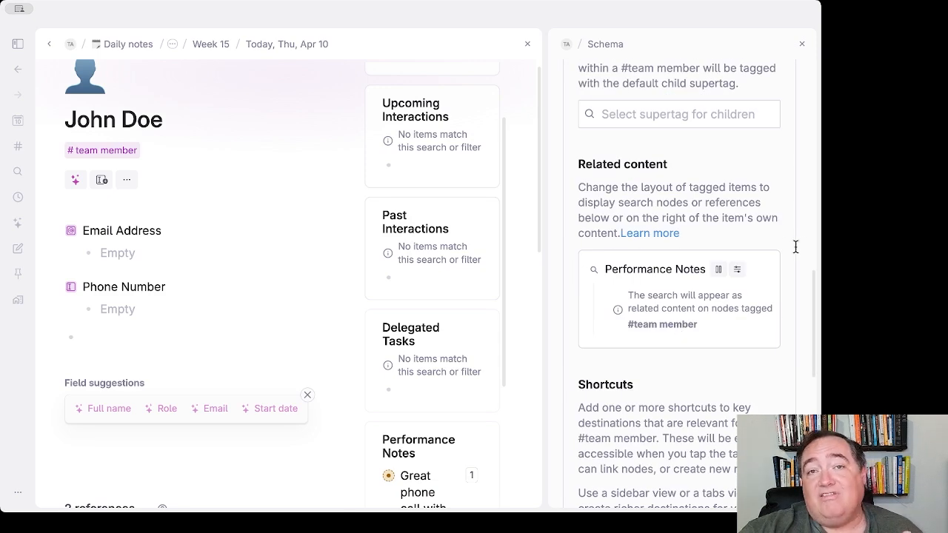
click(718, 271)
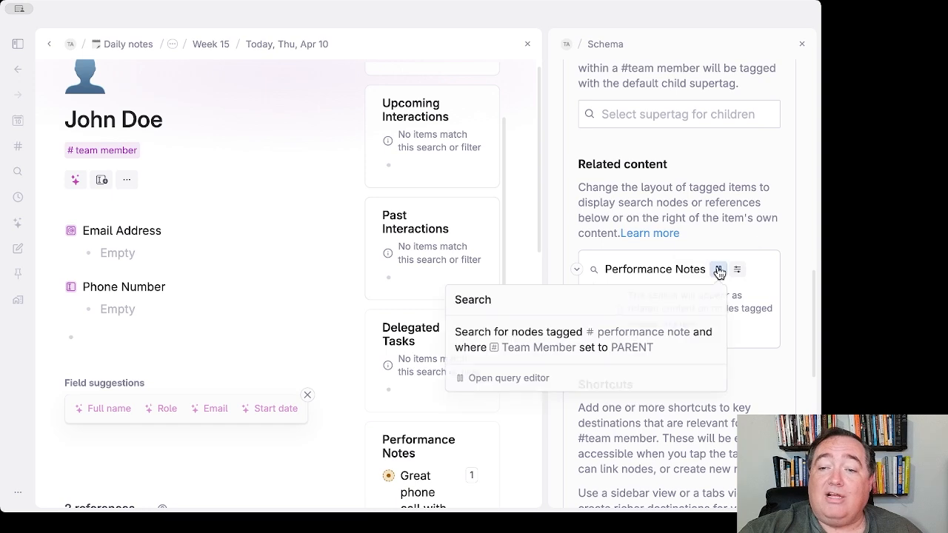
click(523, 378)
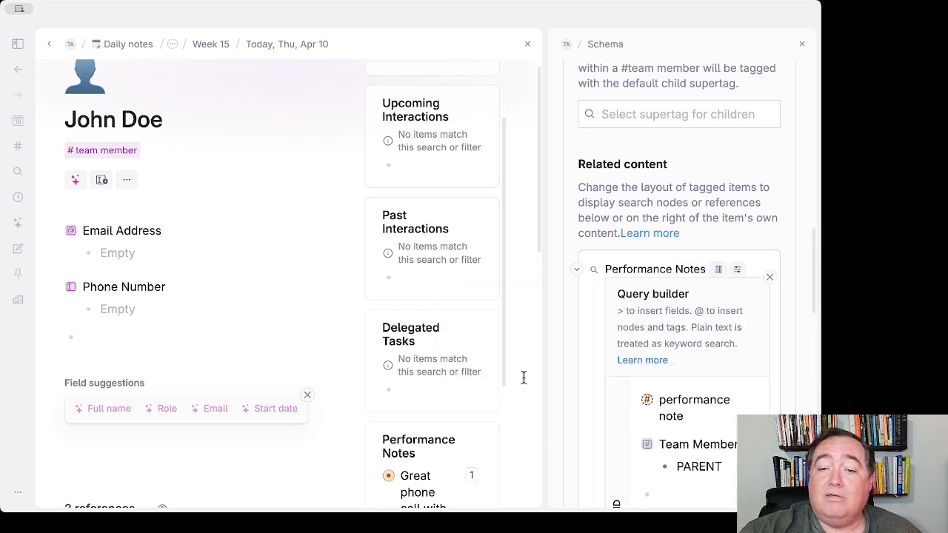
Step: Add the condition CREATED LAST 90 DAYS to the Performance Notes query
scroll(637, 348, down, 4)
click(669, 252)
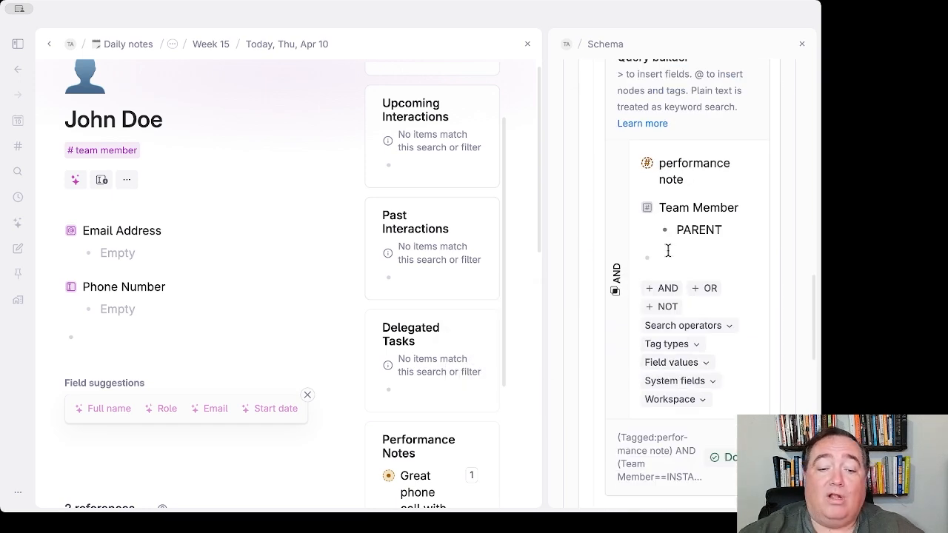
text(CREATED LAST 90 DAYS)
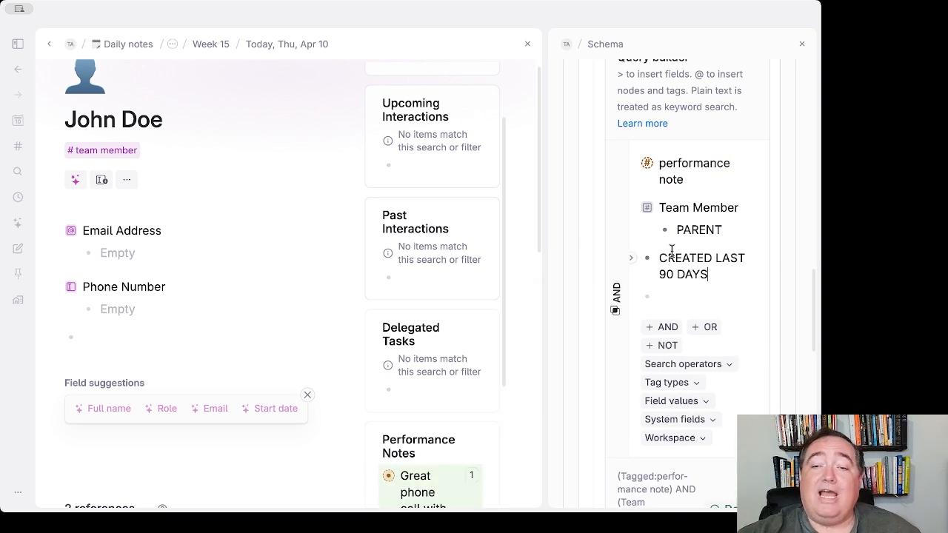
scroll(671, 251, down, 2)
scroll(456, 348, down, 2)
scroll(448, 374, down, 2)
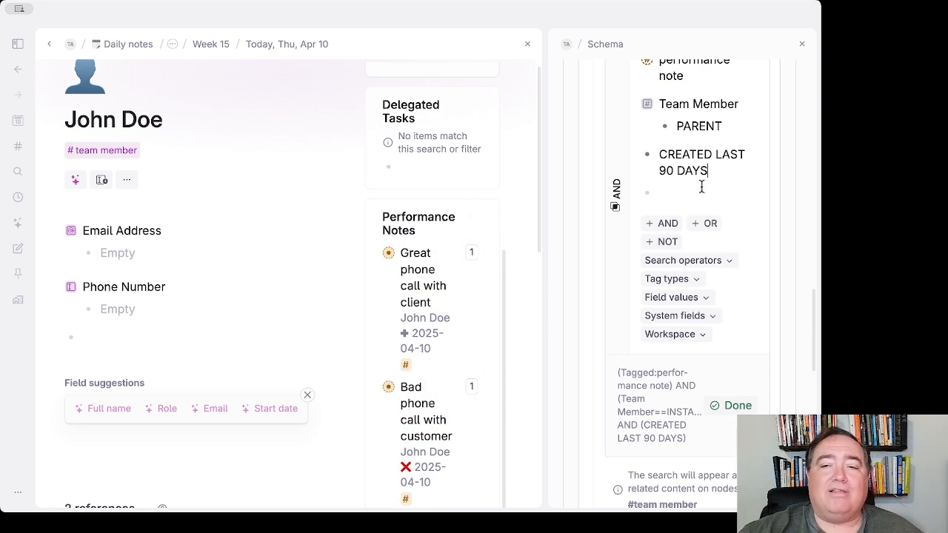
Step: Add the condition NOT DONE to the Performance Notes query and select the "Great phone call with client" note in the team member's results
scroll(692, 337, up, 2)
scroll(692, 337, up, 1)
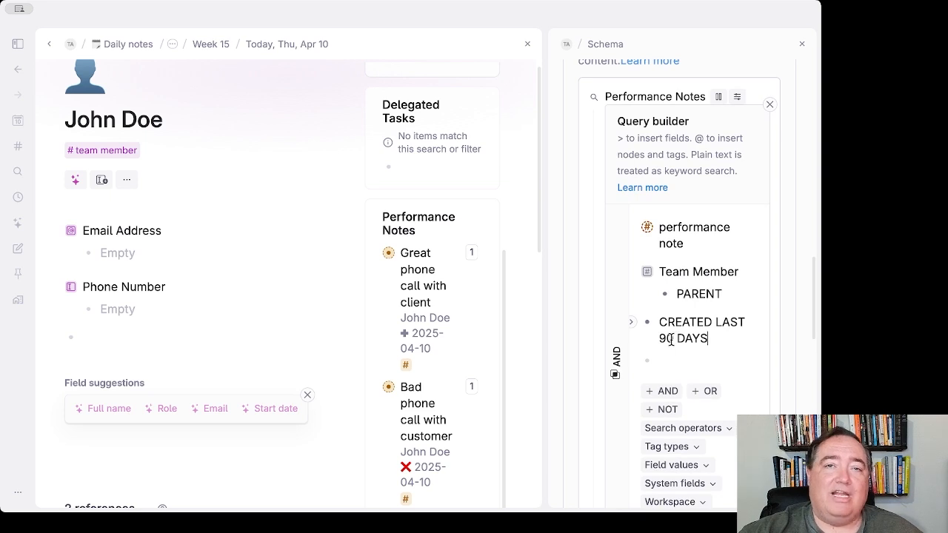
scroll(671, 339, down, 2)
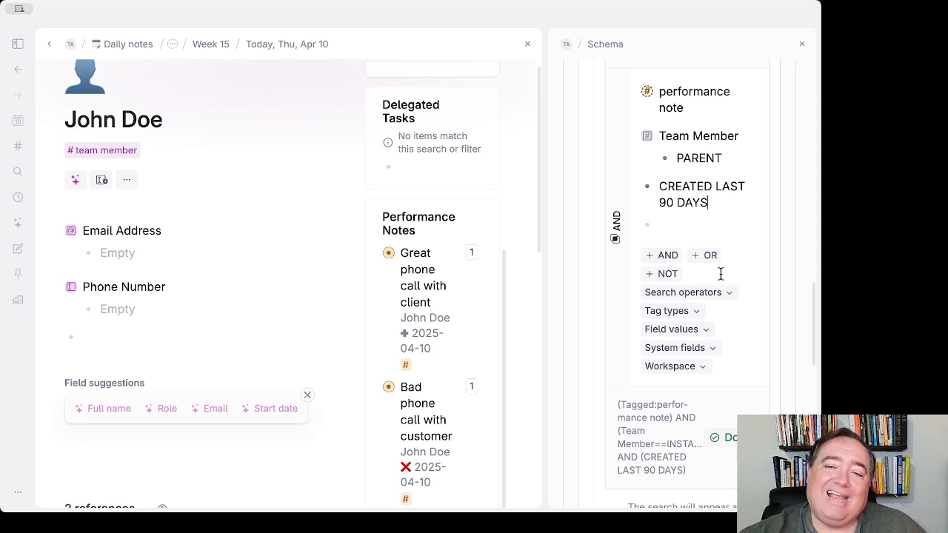
click(698, 225)
text(NOT )
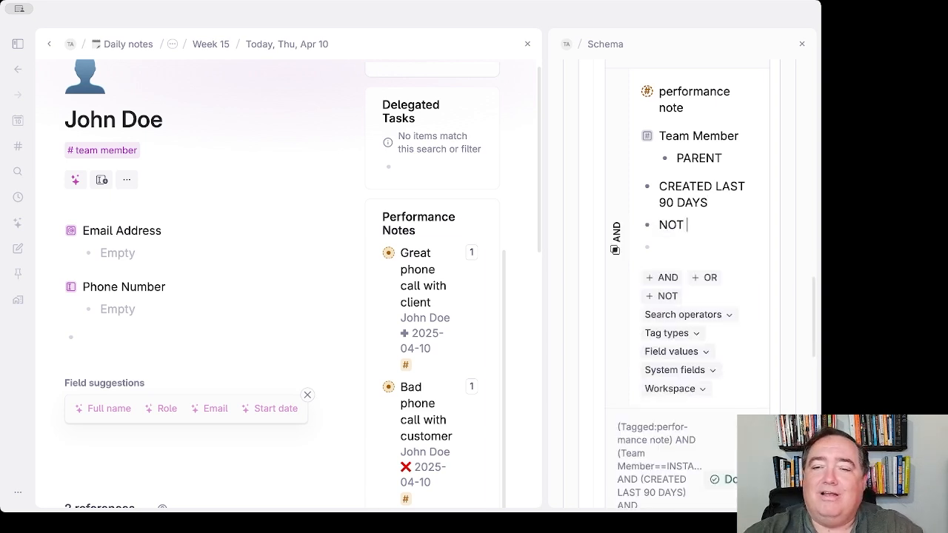
text(DONE)
click(418, 246)
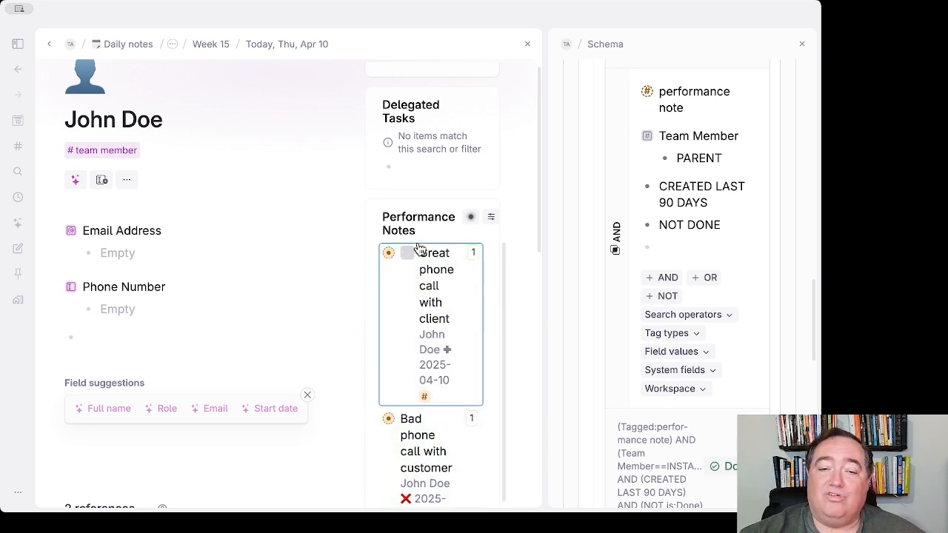
click(419, 249)
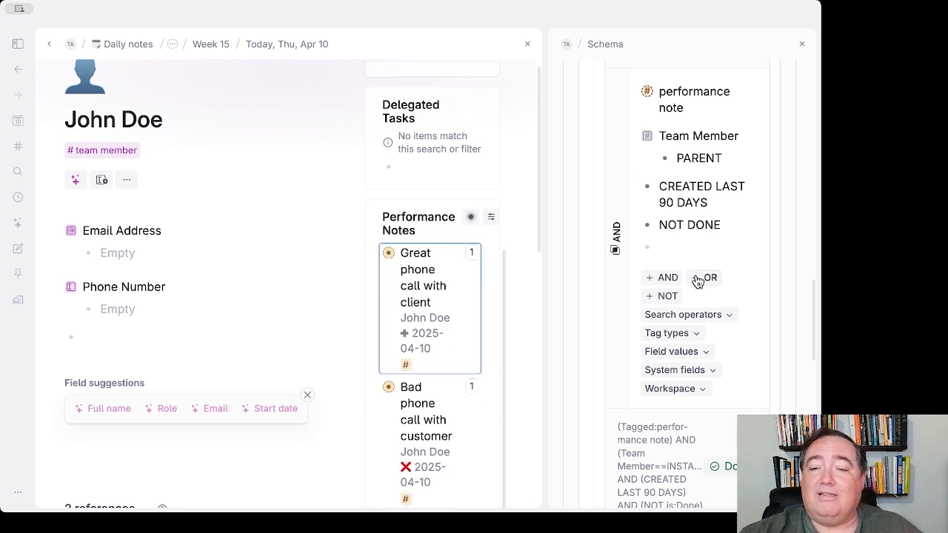
Step: Close the team member supertag's configuration and return from the team member's page to today's daily note
scroll(688, 277, up, 5)
scroll(178, 338, up, 1)
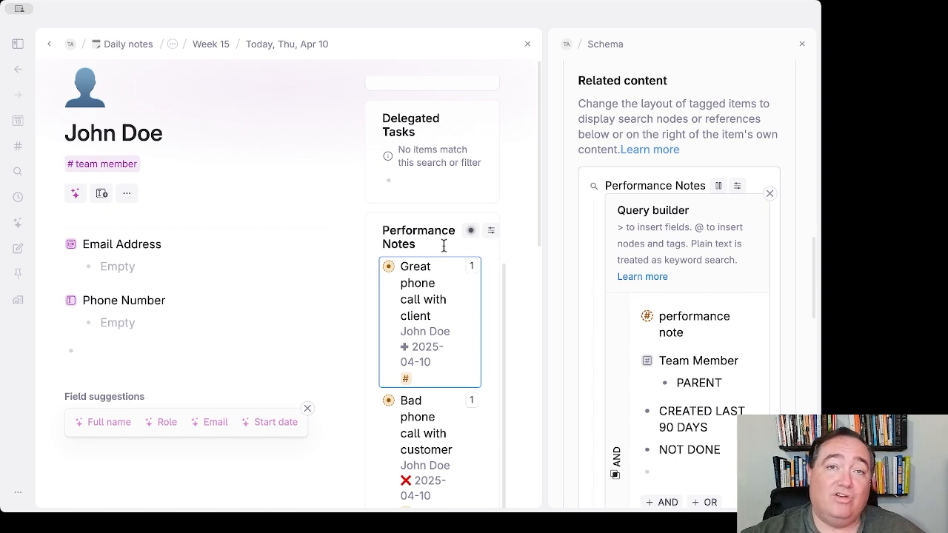
click(802, 44)
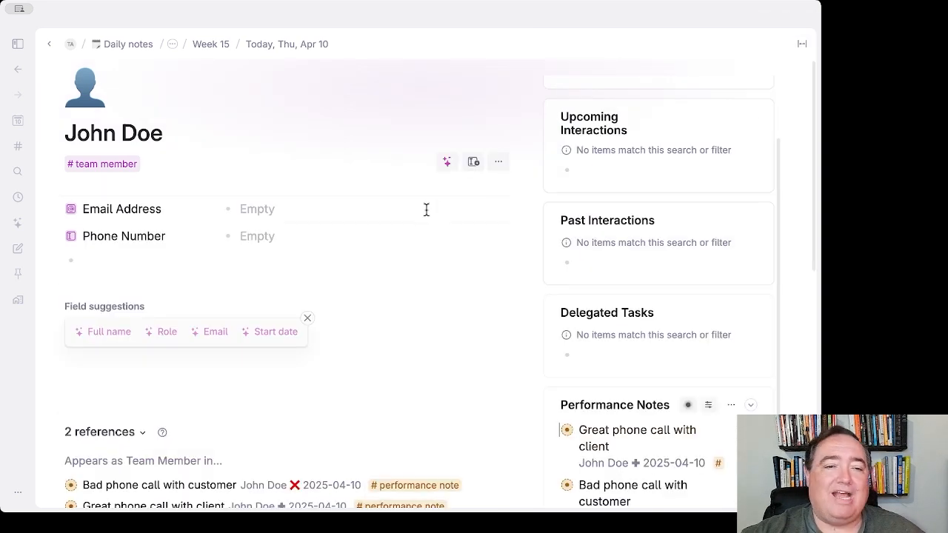
click(49, 45)
Step: Add a node named "Performance Notes Dashboard" to today's daily note and create an empty child node under it
click(144, 268)
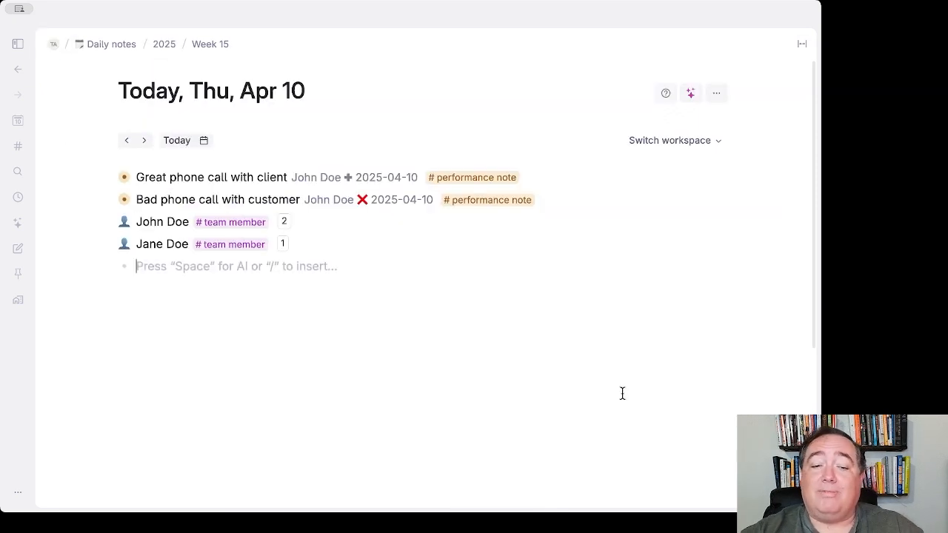
text(Performance N)
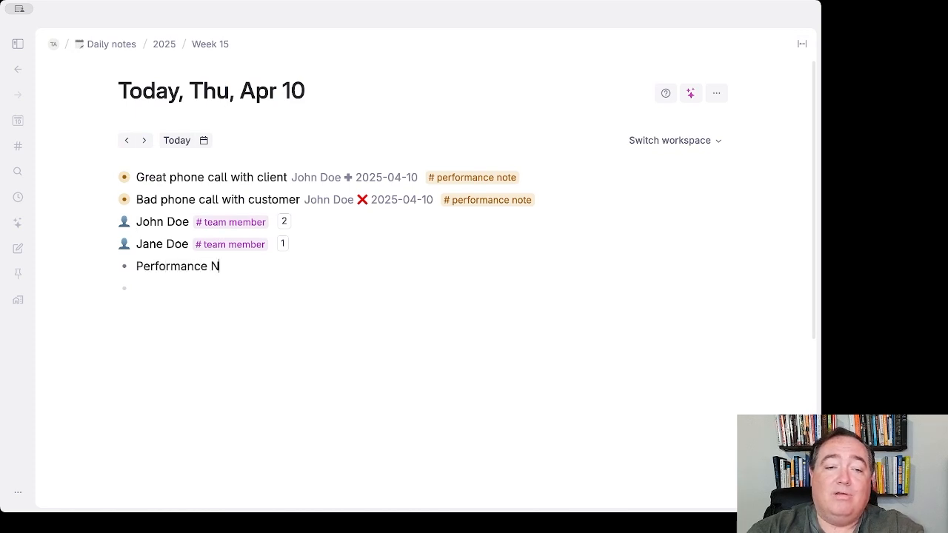
text(otes Dashboard)
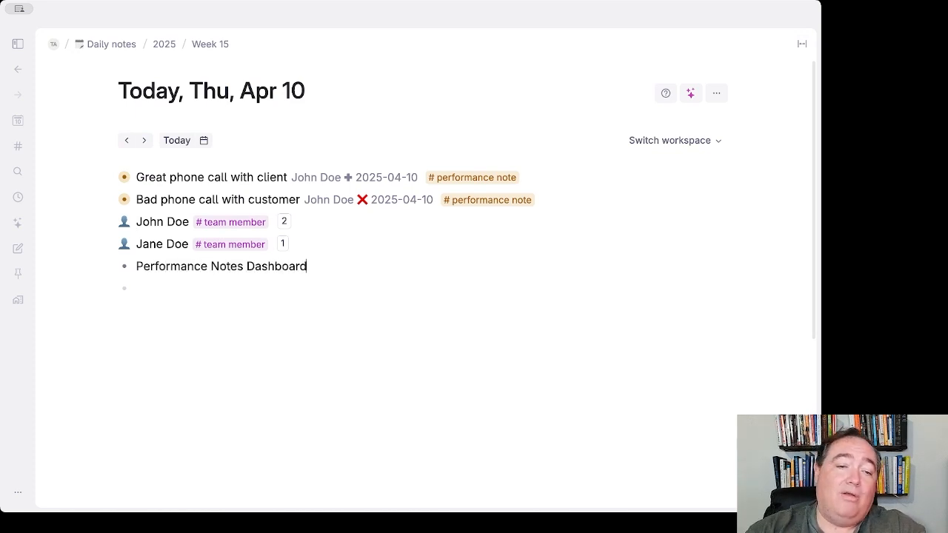
key(Return)
key(Tab)
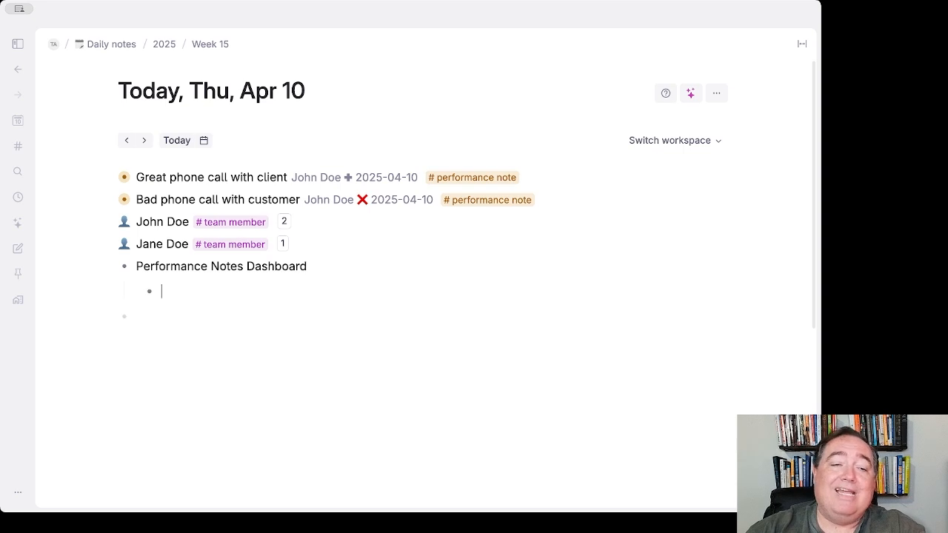